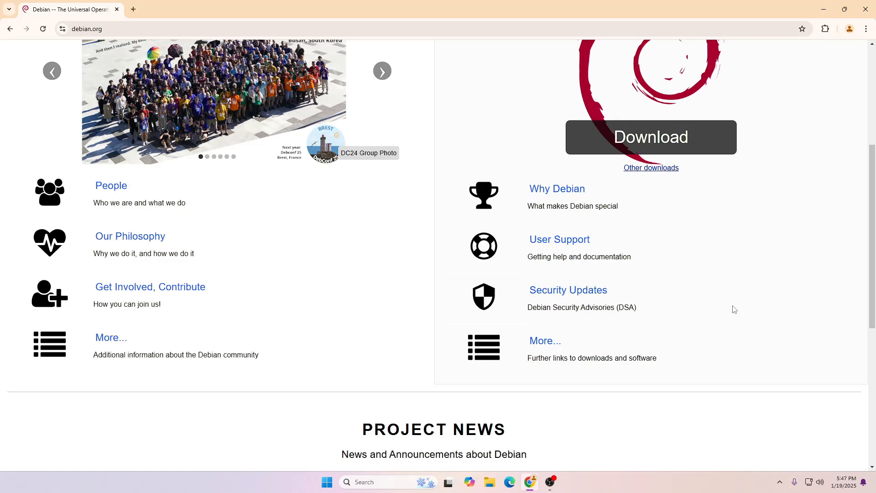
- Look over the Debian homepage's community, operating system and project news sections
{"action": "scroll", "coordinate": [734, 309], "scroll_direction": "up", "scroll_amount": 3}
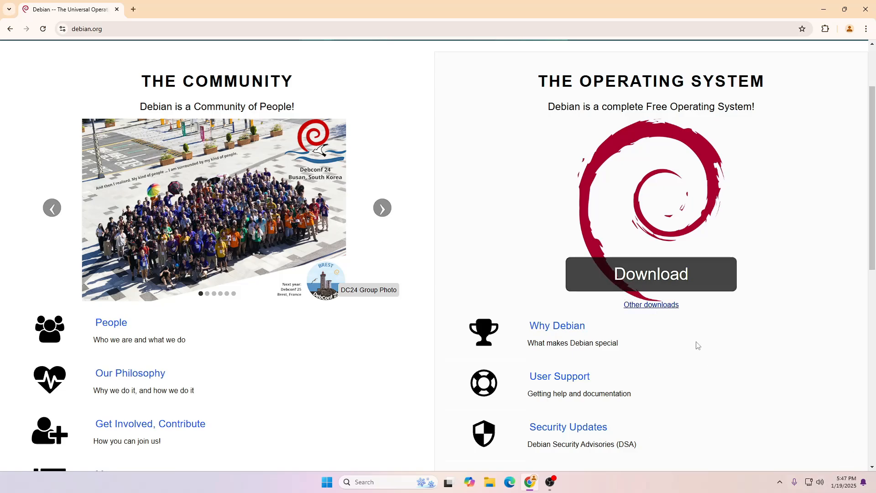
{"action": "scroll", "coordinate": [694, 344], "scroll_direction": "down", "scroll_amount": 5}
{"action": "scroll", "coordinate": [697, 345], "scroll_direction": "down", "scroll_amount": 3}
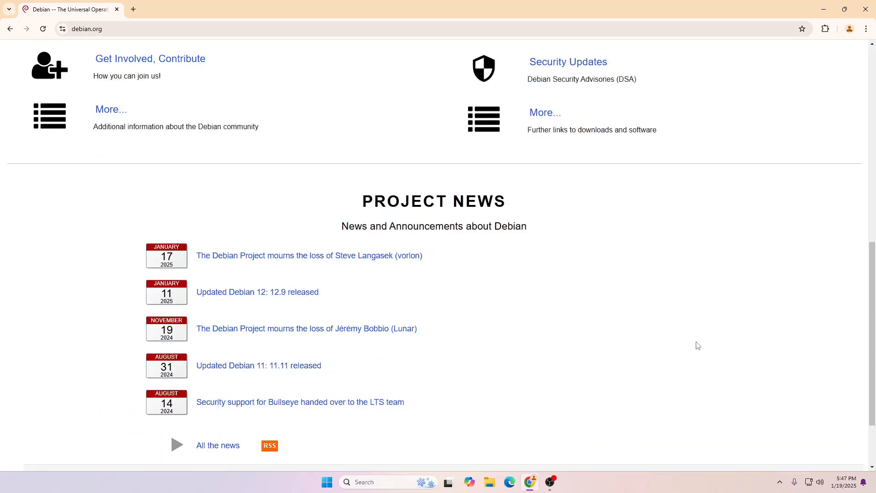
{"action": "scroll", "coordinate": [697, 345], "scroll_direction": "up", "scroll_amount": 5}
{"action": "scroll", "coordinate": [698, 346], "scroll_direction": "up", "scroll_amount": 4}
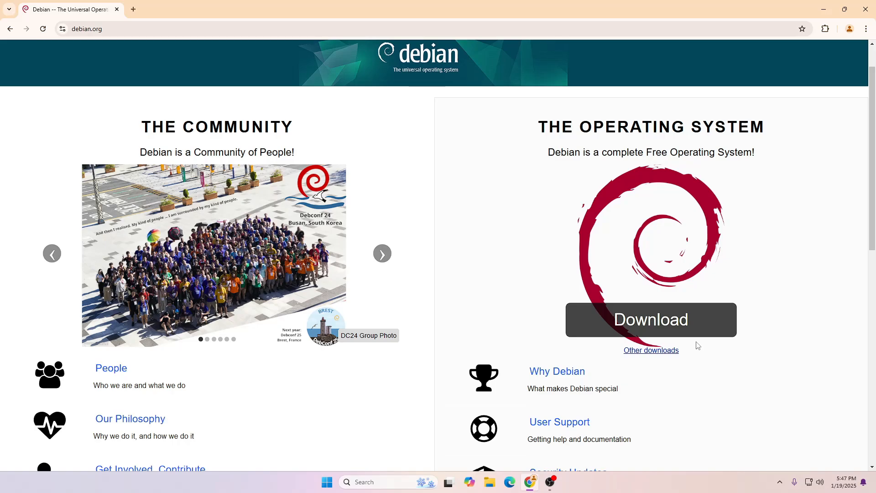
{"action": "scroll", "coordinate": [697, 345], "scroll_direction": "down", "scroll_amount": 2}
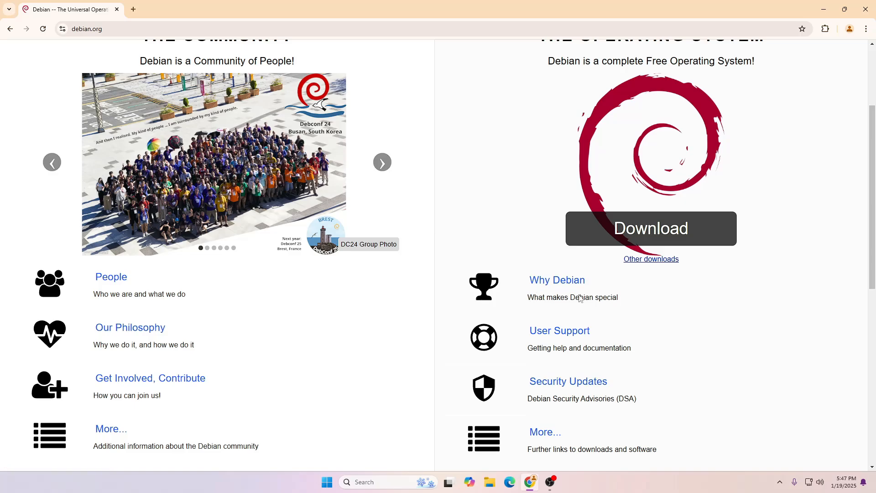
{"action": "scroll", "coordinate": [583, 315], "scroll_direction": "up", "scroll_amount": 3}
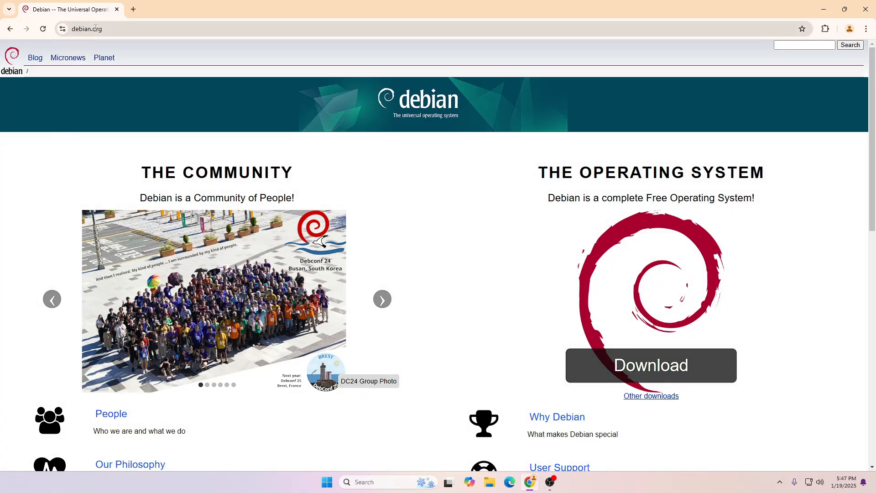
{"action": "scroll", "coordinate": [291, 264], "scroll_direction": "down", "scroll_amount": 1}
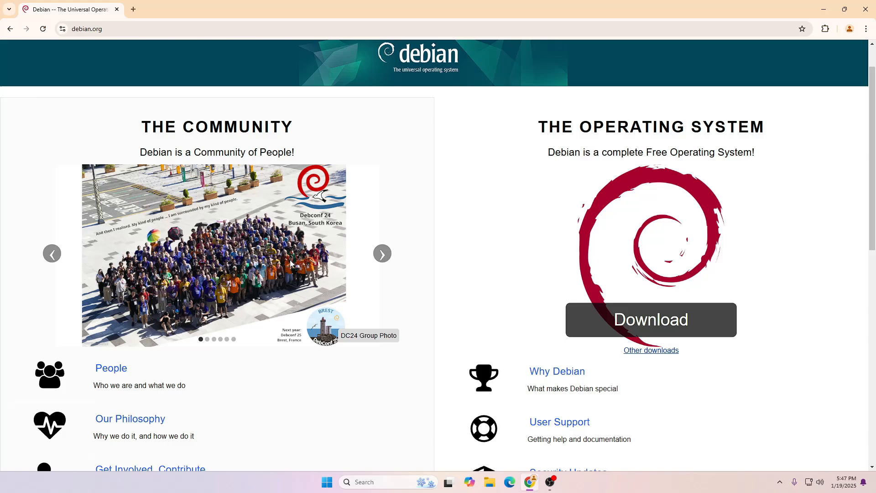
{"action": "scroll", "coordinate": [350, 258], "scroll_direction": "down", "scroll_amount": 4}
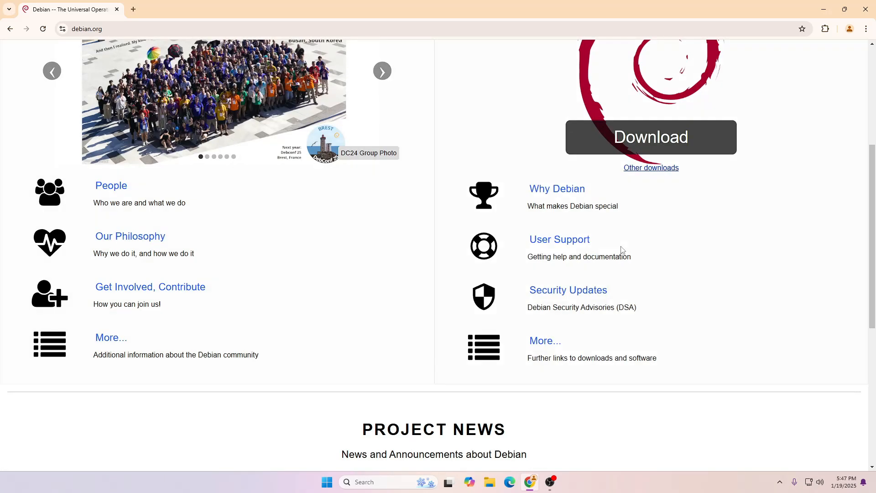
- Open the "Why Debian" page, read through the reasons to use Debian, and return to the homepage
{"action": "left_click", "coordinate": [551, 191]}
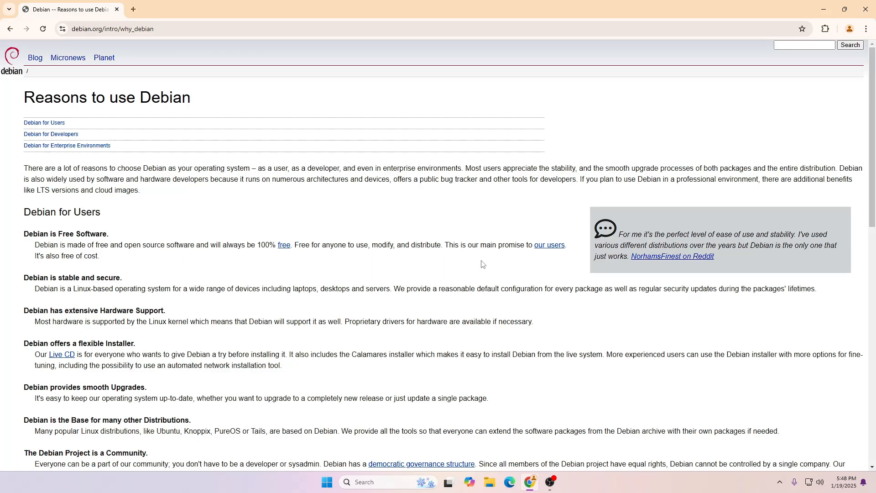
{"action": "scroll", "coordinate": [242, 271], "scroll_direction": "down", "scroll_amount": 2}
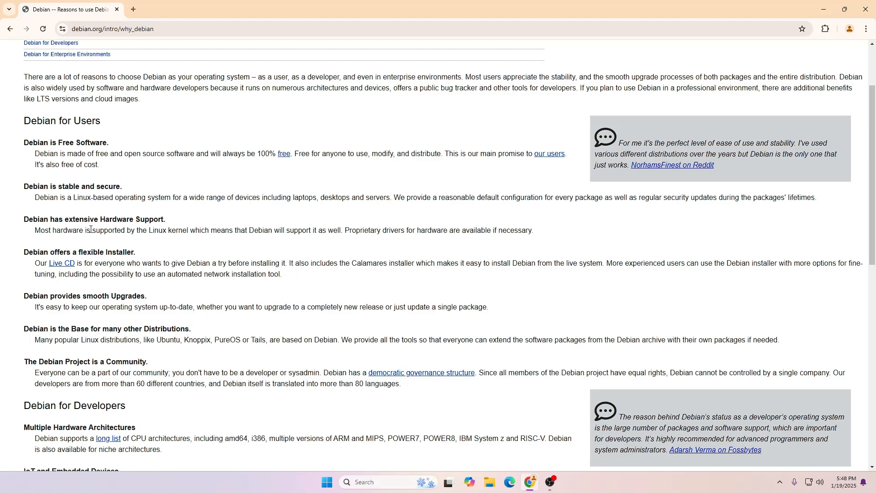
{"action": "scroll", "coordinate": [166, 230], "scroll_direction": "down", "scroll_amount": 5}
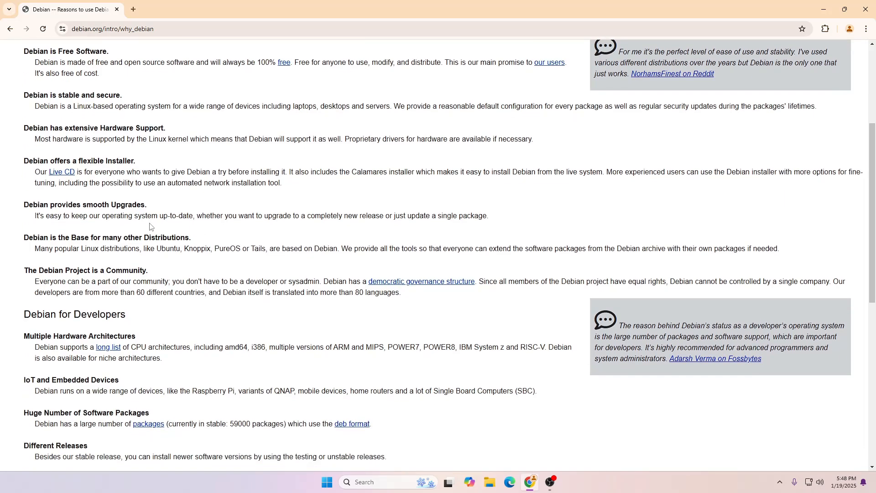
{"action": "scroll", "coordinate": [153, 242], "scroll_direction": "down", "scroll_amount": 6}
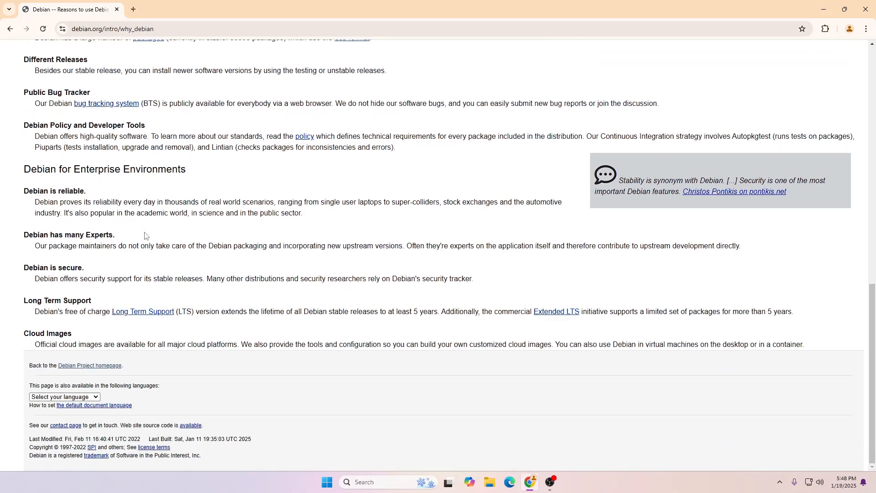
{"action": "scroll", "coordinate": [140, 275], "scroll_direction": "up", "scroll_amount": 5}
{"action": "left_click", "coordinate": [10, 28]}
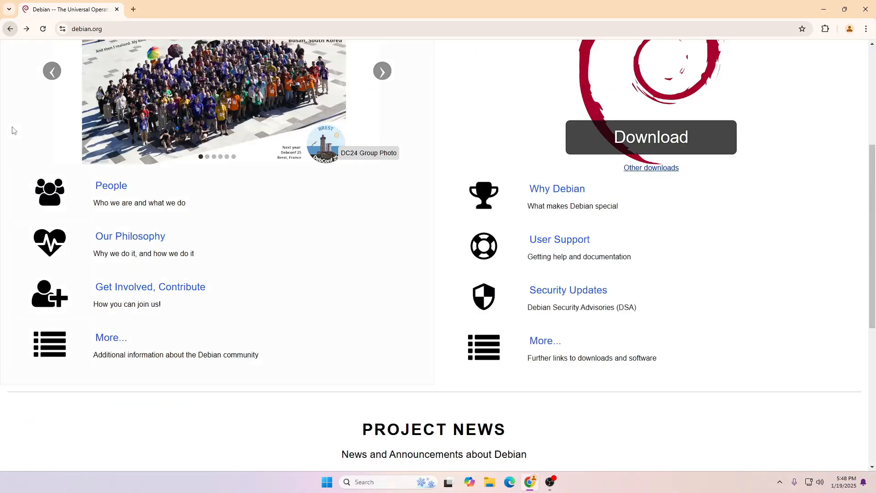
- Open the other downloads page, review the available installation images, and return to the homepage
{"action": "scroll", "coordinate": [616, 302], "scroll_direction": "up", "scroll_amount": 3}
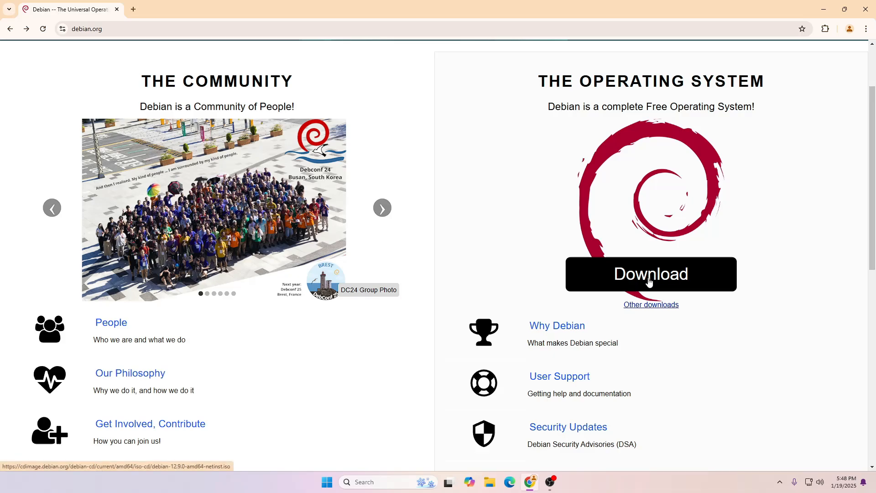
{"action": "left_click", "coordinate": [653, 305]}
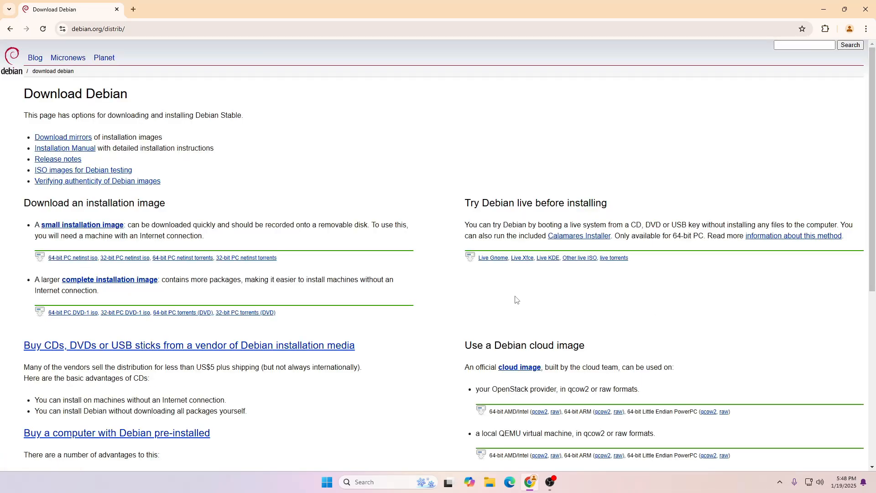
{"action": "scroll", "coordinate": [65, 202], "scroll_direction": "down", "scroll_amount": 3}
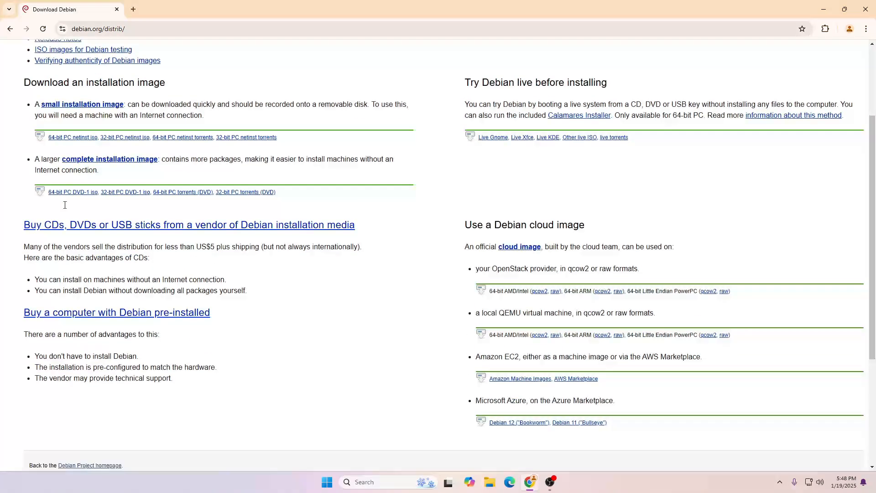
{"action": "scroll", "coordinate": [65, 205], "scroll_direction": "up", "scroll_amount": 2}
{"action": "scroll", "coordinate": [65, 205], "scroll_direction": "up", "scroll_amount": 1}
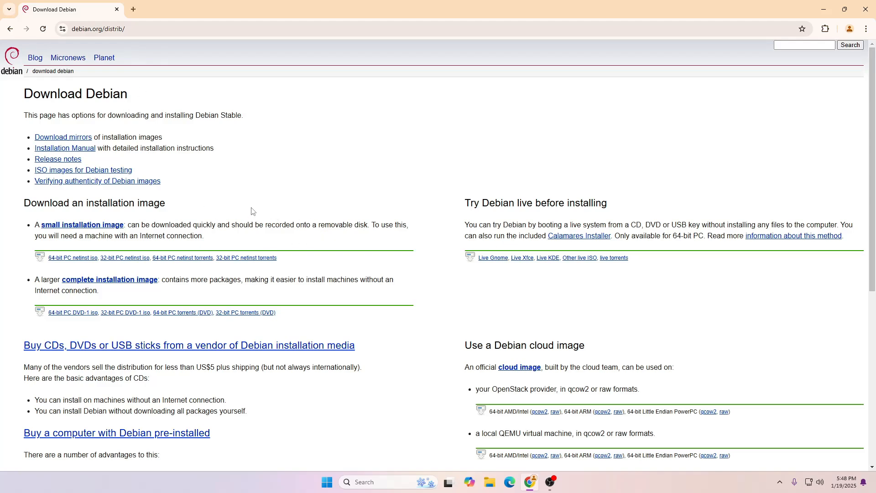
{"action": "left_click", "coordinate": [10, 29]}
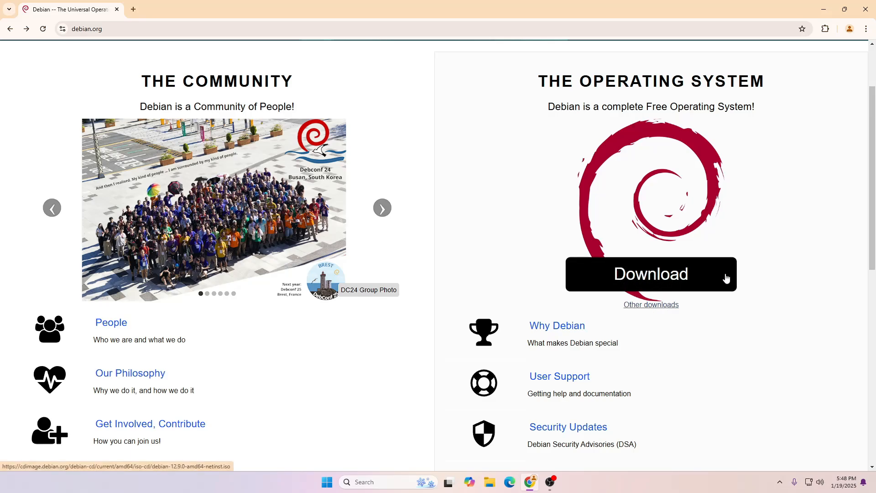
- Try to download the Debian 12.9.0 amd64 netinst image, cancel the download and close the browser
{"action": "left_click", "coordinate": [616, 283]}
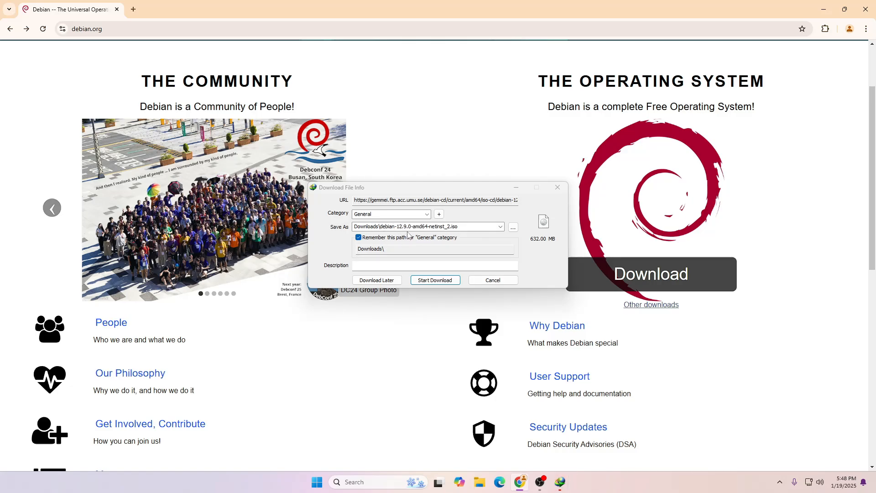
{"action": "left_click", "coordinate": [494, 280]}
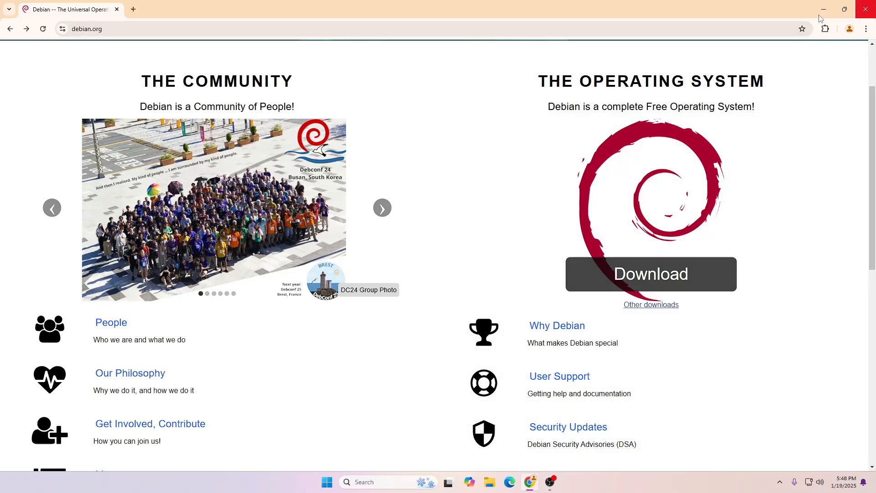
{"action": "left_click", "coordinate": [866, 9]}
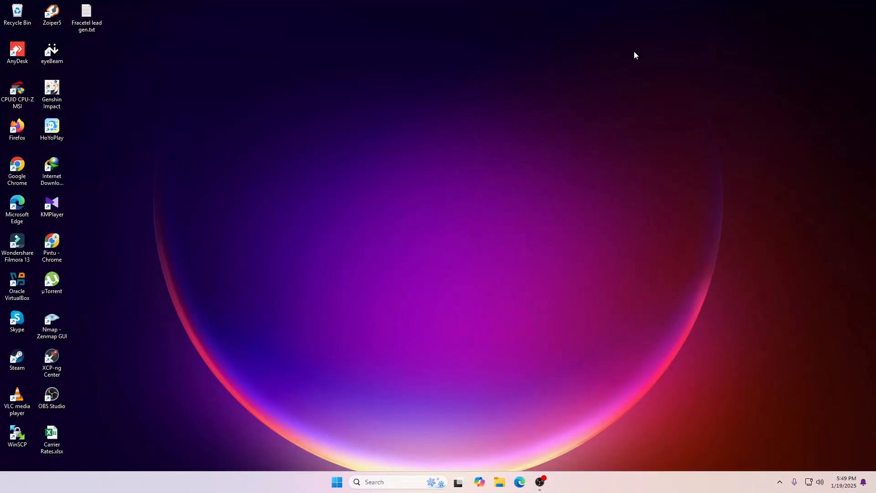
- Check the Pictures folder for the debian-12.9.0-amd64-netinst.iso file, then minimize the file window and refresh the desktop
{"action": "key", "text": "super+e"}
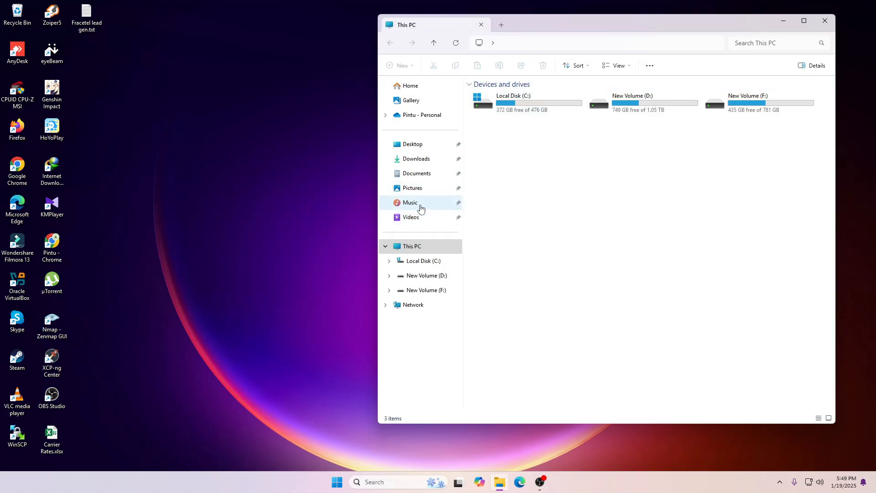
{"action": "left_click", "coordinate": [418, 206]}
{"action": "left_click", "coordinate": [418, 189]}
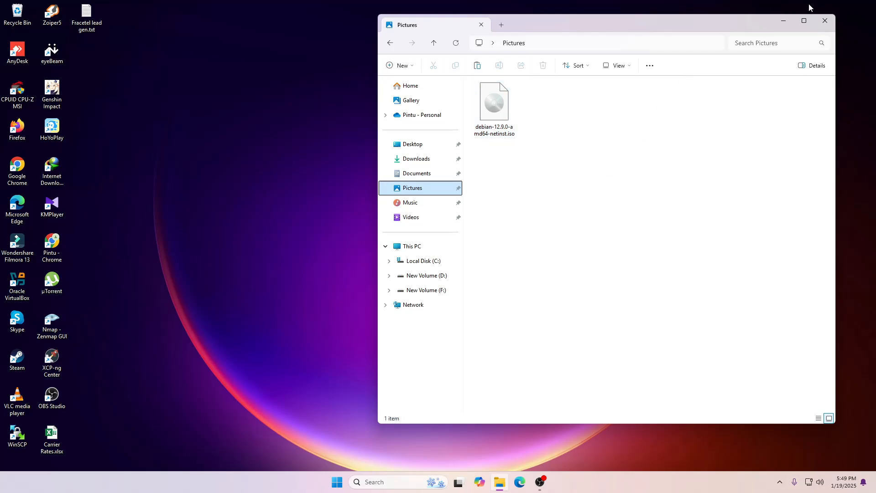
{"action": "left_click", "coordinate": [783, 20]}
{"action": "right_click", "coordinate": [370, 78]}
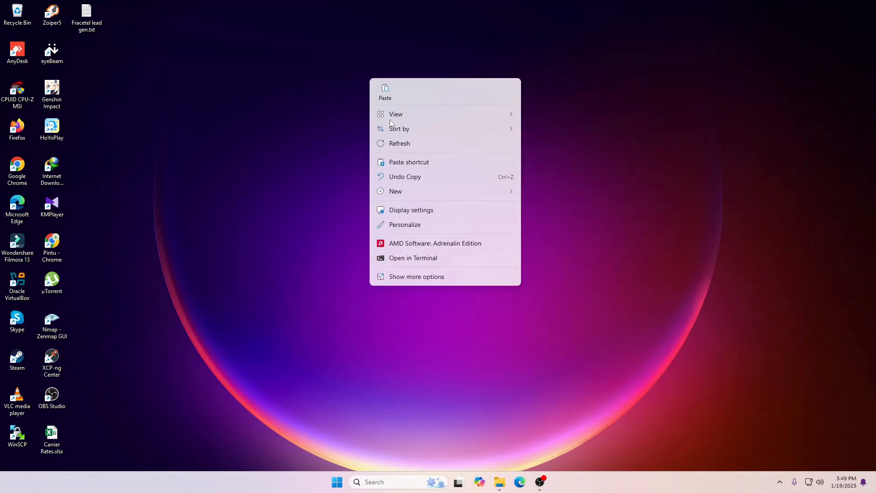
{"action": "left_click", "coordinate": [397, 143]}
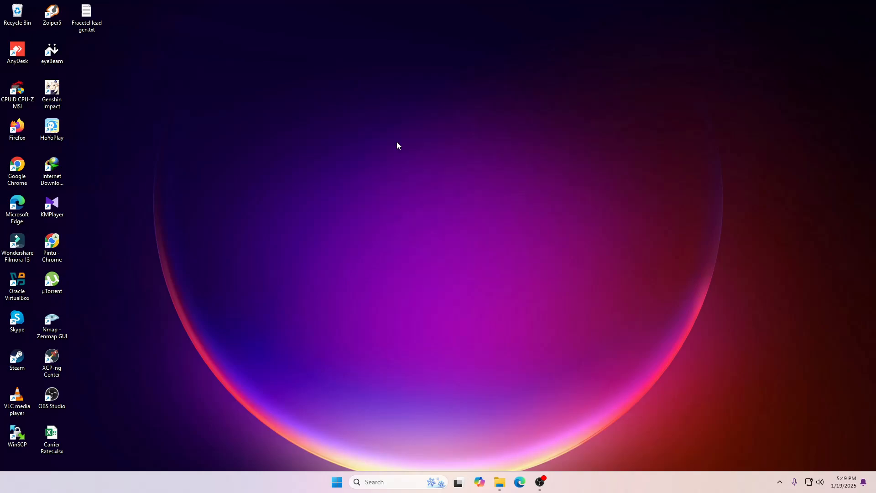
- Switch to Oracle VirtualBox and begin a new virtual machine named Debian
{"action": "double_click", "coordinate": [15, 287]}
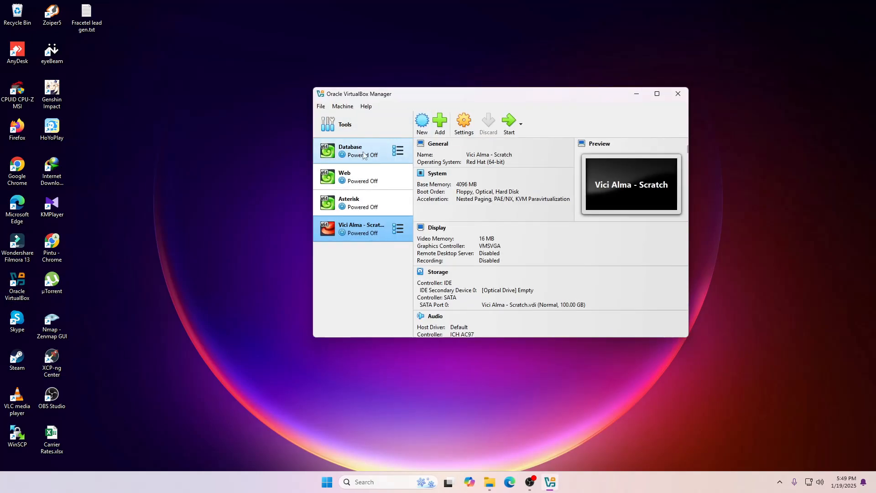
{"action": "left_click", "coordinate": [424, 124]}
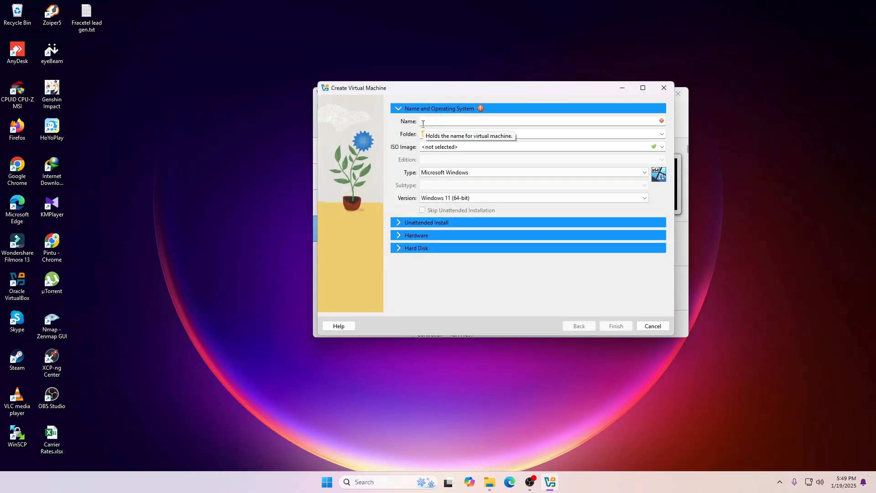
{"action": "type", "text": "Debian"}
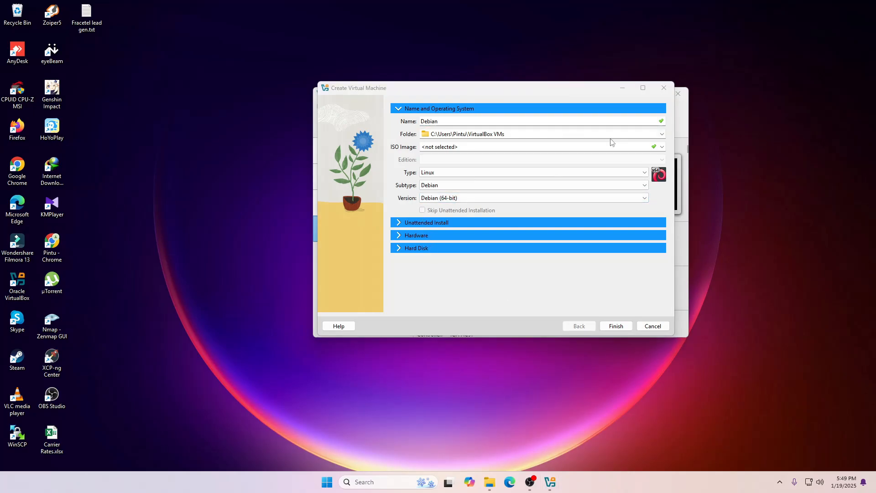
- Set the virtual machine's storage folder to D:\Virtual Box
{"action": "left_click", "coordinate": [662, 135]}
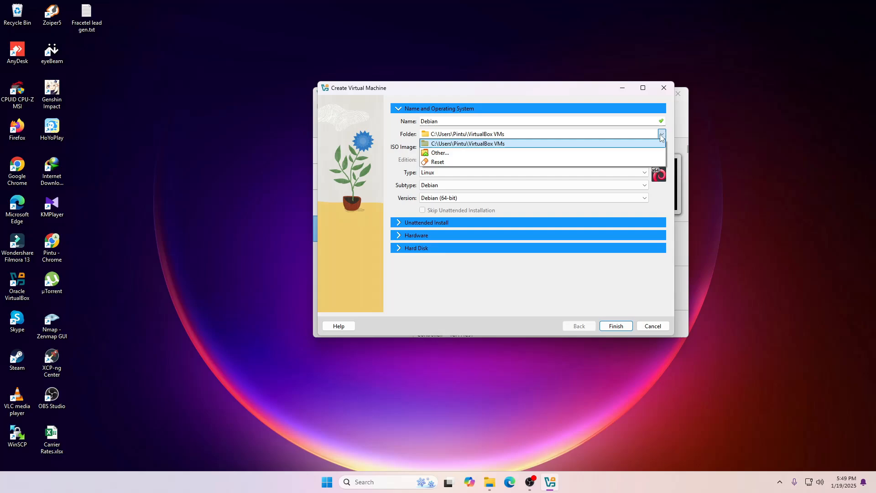
{"action": "left_click", "coordinate": [637, 153]}
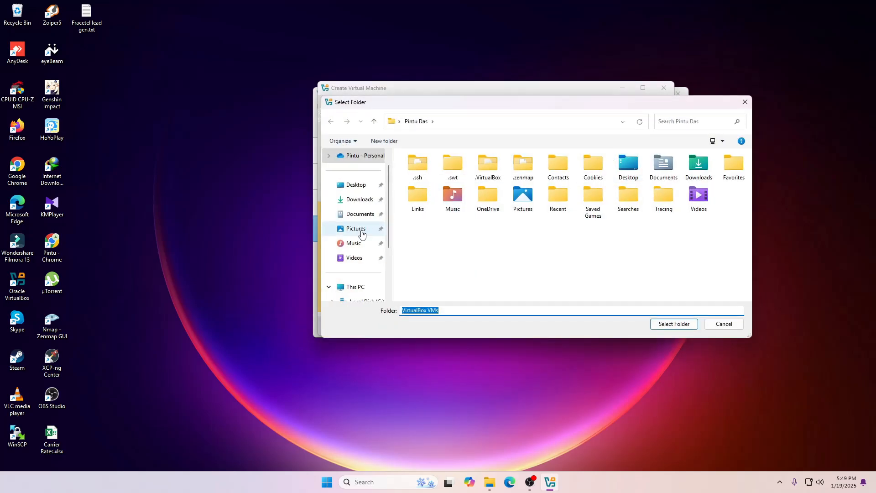
{"action": "scroll", "coordinate": [365, 238], "scroll_direction": "down", "scroll_amount": 2}
{"action": "left_click", "coordinate": [369, 246]}
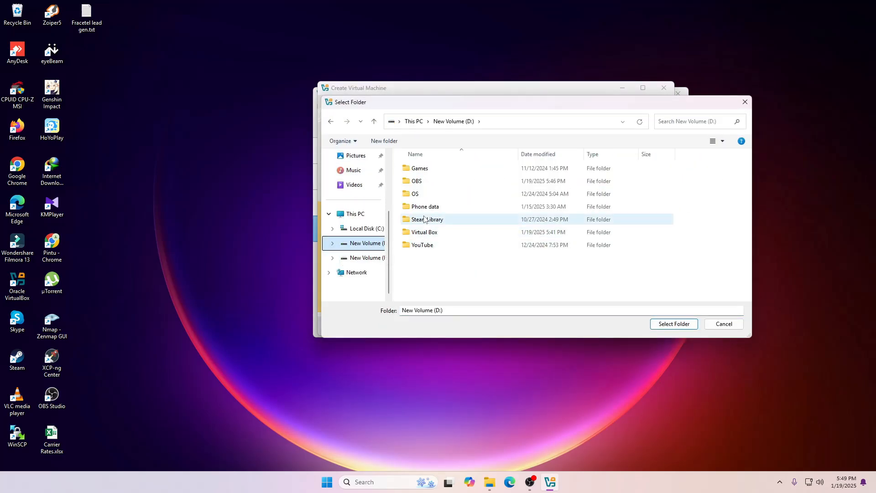
{"action": "double_click", "coordinate": [427, 232]}
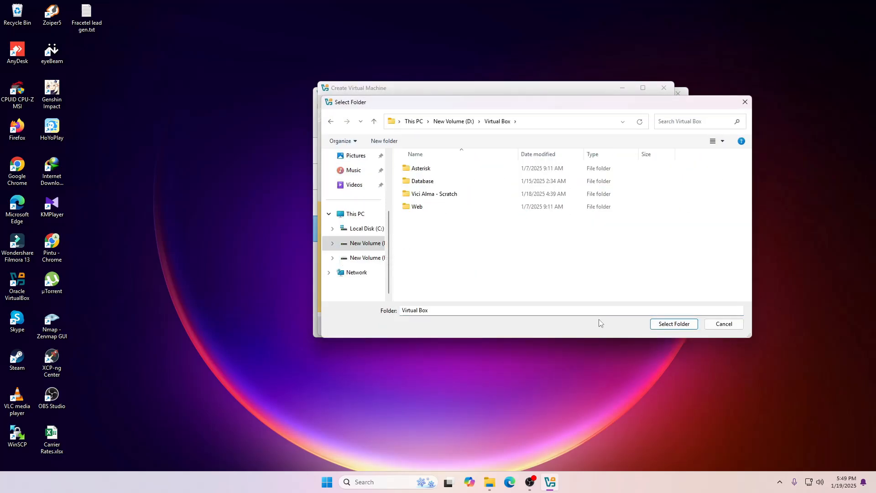
{"action": "left_click", "coordinate": [674, 323]}
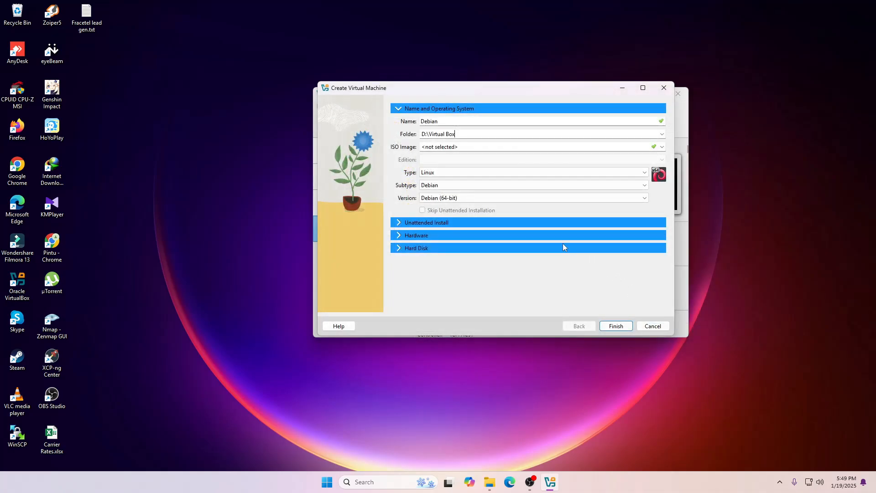
- Create the virtual machine with 4096 MB of base memory and a 50 GB virtual hard disk
{"action": "left_click", "coordinate": [395, 236]}
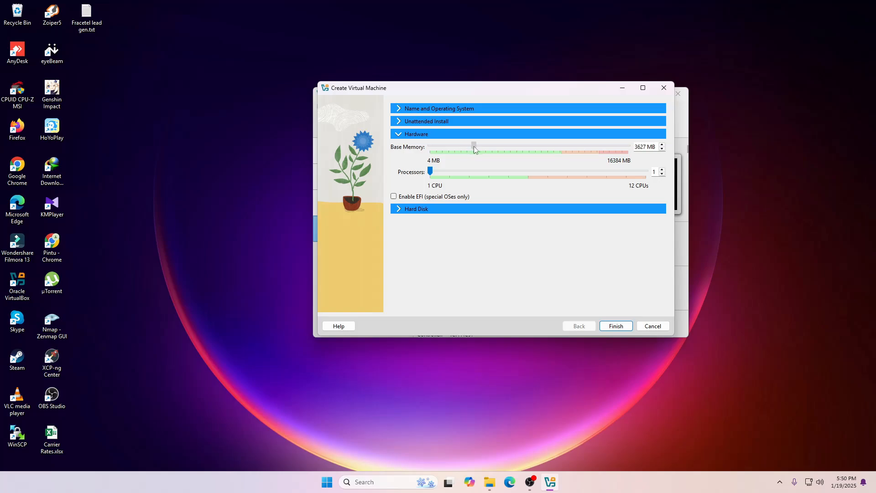
{"action": "left_click_drag", "start_coordinate": [477, 147], "coordinate": [479, 147]}
{"action": "left_click", "coordinate": [404, 210]}
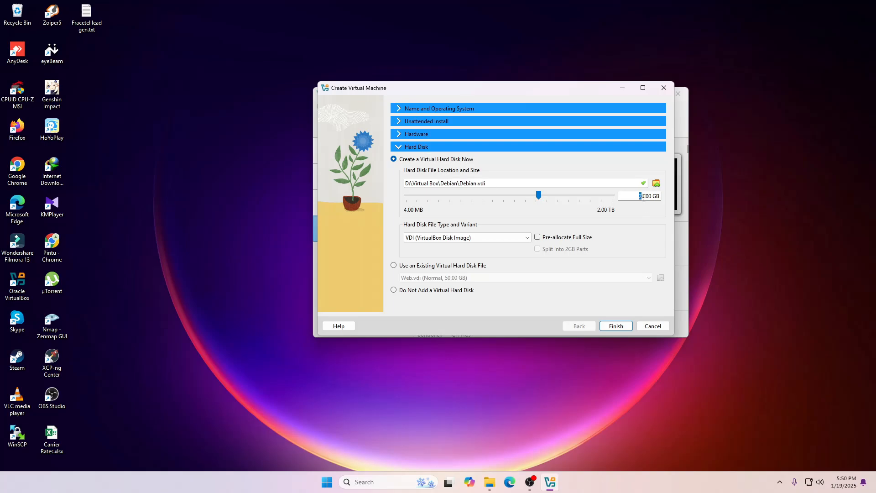
{"action": "left_click_drag", "start_coordinate": [644, 197], "coordinate": [646, 198]}
{"action": "type", "text": "50"}
{"action": "left_click", "coordinate": [616, 327]}
- Attach debian-12.9.0-amd64-netinst.iso from the Downloads folder to the Debian machine's empty IDE optical drive
{"action": "left_click", "coordinate": [464, 122]}
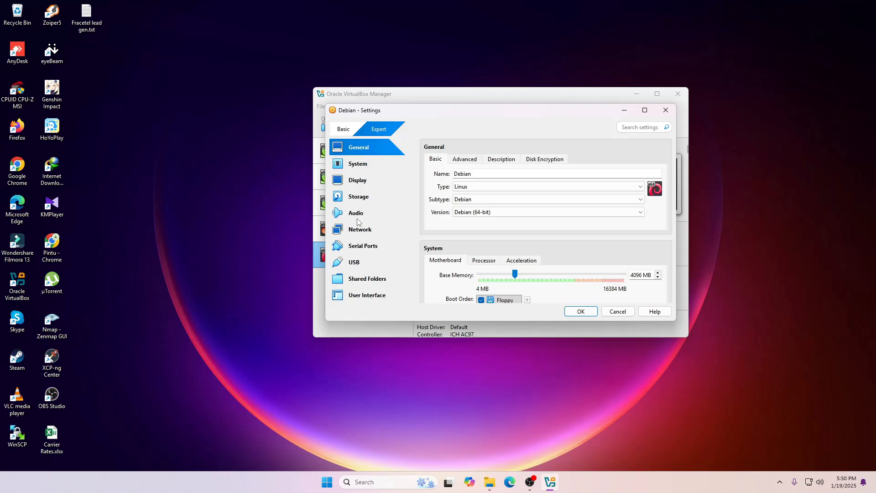
{"action": "left_click", "coordinate": [359, 196]}
{"action": "left_click", "coordinate": [462, 181]}
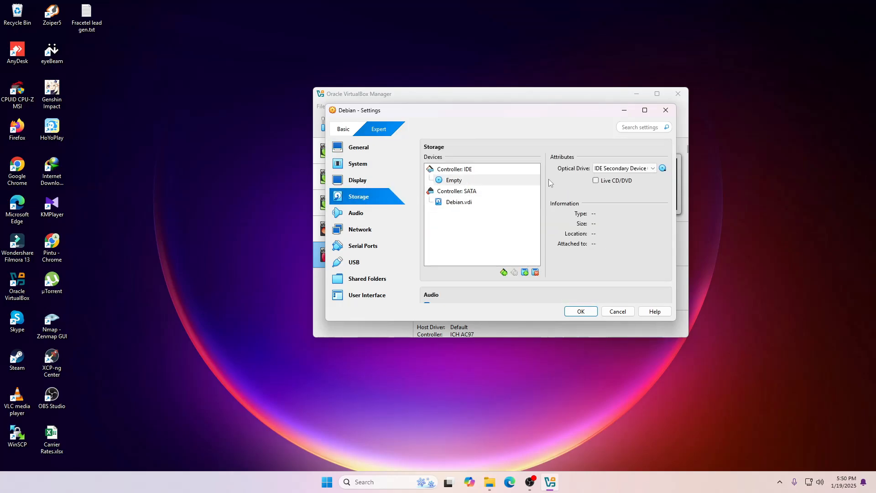
{"action": "left_click", "coordinate": [664, 169]}
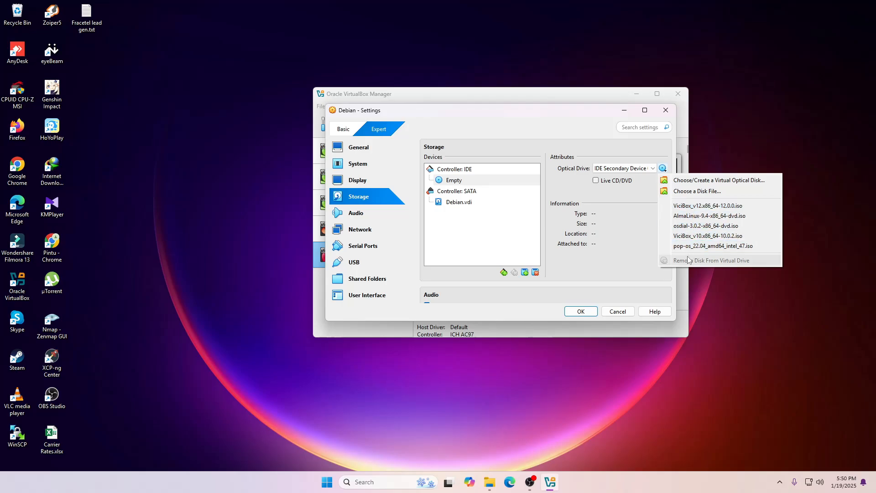
{"action": "left_click", "coordinate": [697, 191]}
{"action": "left_click", "coordinate": [445, 196]}
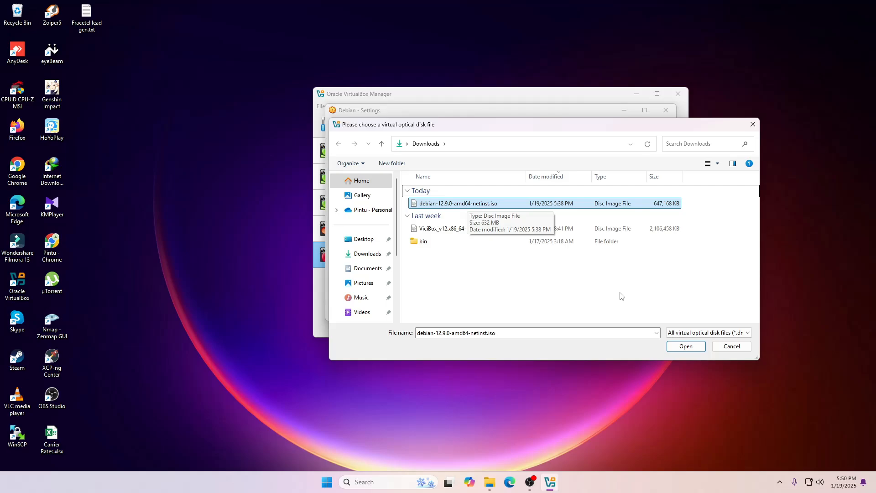
{"action": "left_click", "coordinate": [686, 346]}
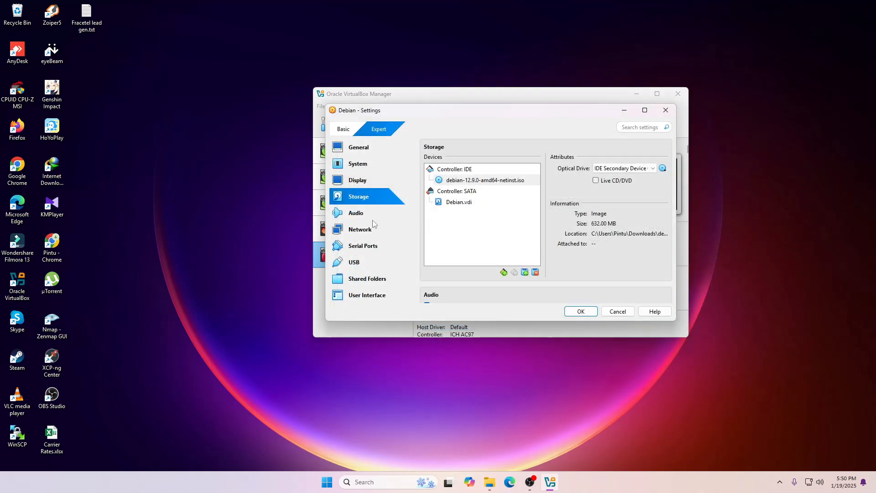
- Attach network Adapter 1 to Bridged Adapter, save the settings and start the Debian machine
{"action": "left_click", "coordinate": [360, 236]}
{"action": "left_click", "coordinate": [510, 192]}
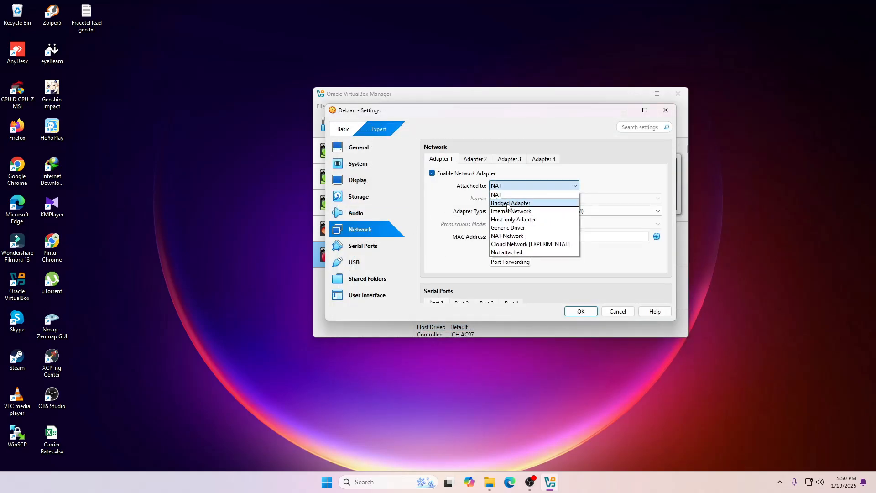
{"action": "left_click", "coordinate": [509, 198]}
{"action": "left_click", "coordinate": [581, 312]}
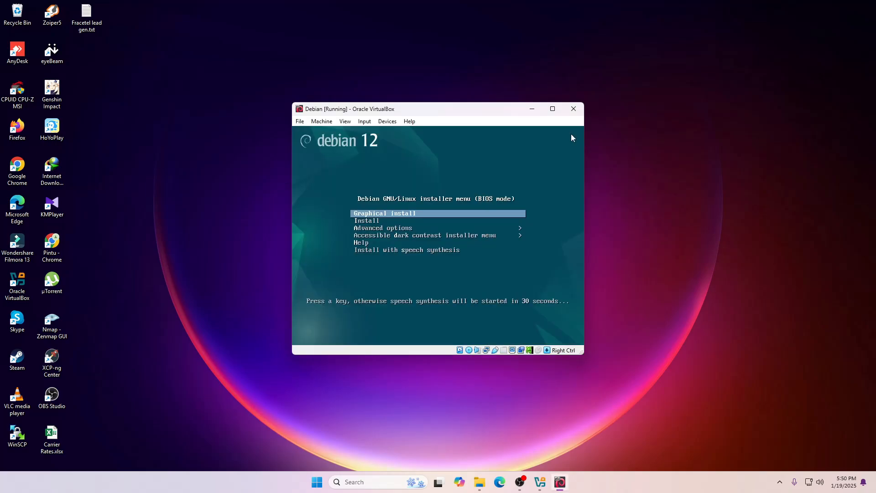
- Look through the Debian installer boot menu options, from Graphical install to Install with speech synthesis
{"action": "left_click_drag", "start_coordinate": [490, 112], "coordinate": [556, 103]}
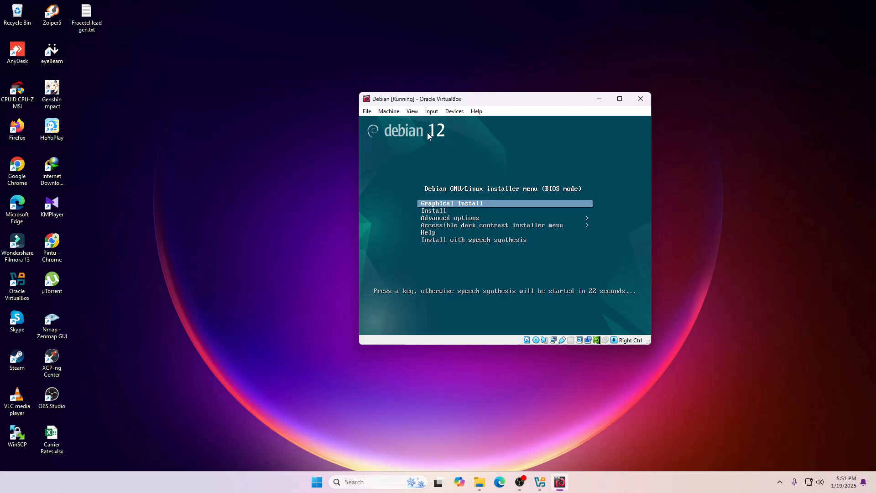
{"action": "key", "text": "Down"}
{"action": "key", "text": "Down"}
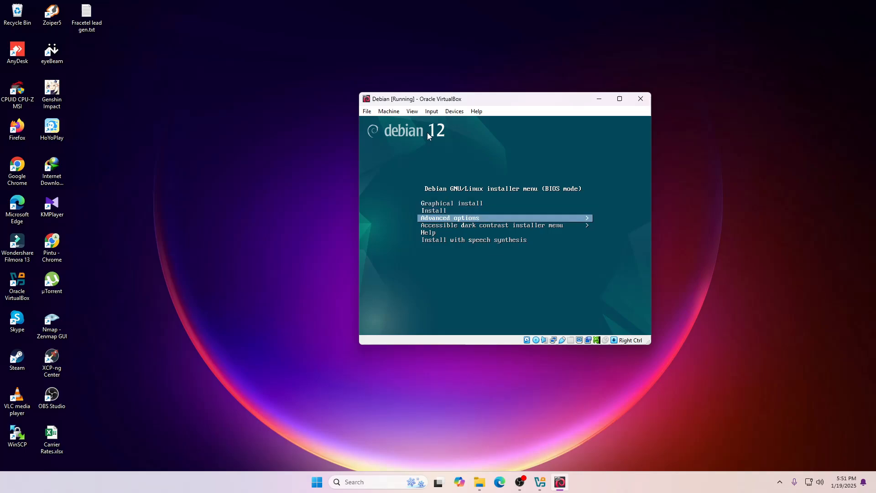
{"action": "key", "text": "Up"}
{"action": "key", "text": "Up"}
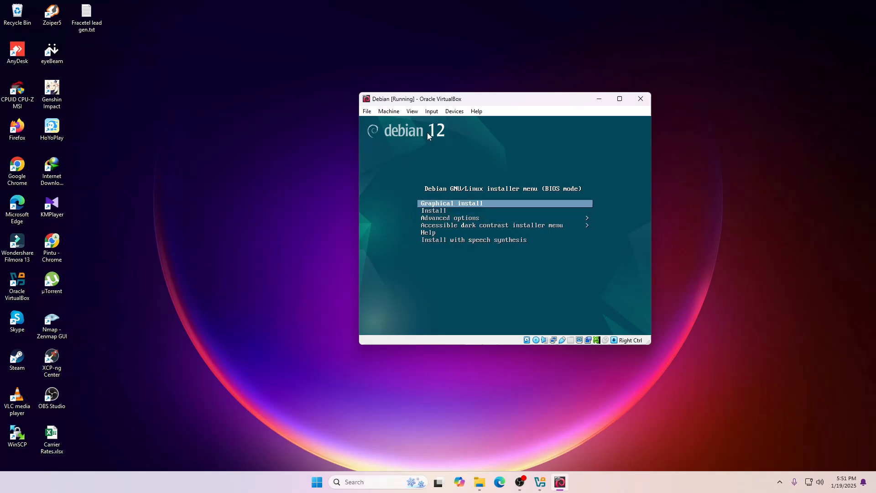
{"action": "key", "text": "Down"}
{"action": "key", "text": "Down"}
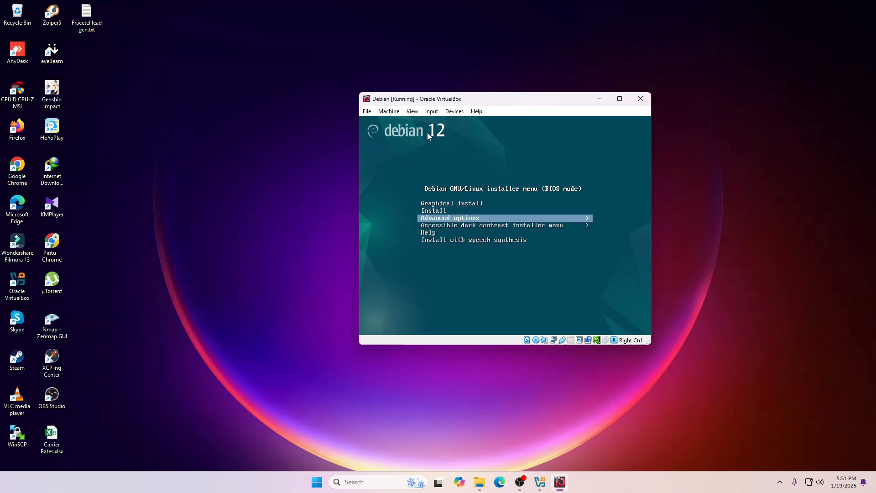
{"action": "key", "text": "Down"}
{"action": "key", "text": "Down"}
{"action": "key", "text": "Down"}
{"action": "key", "text": "Up"}
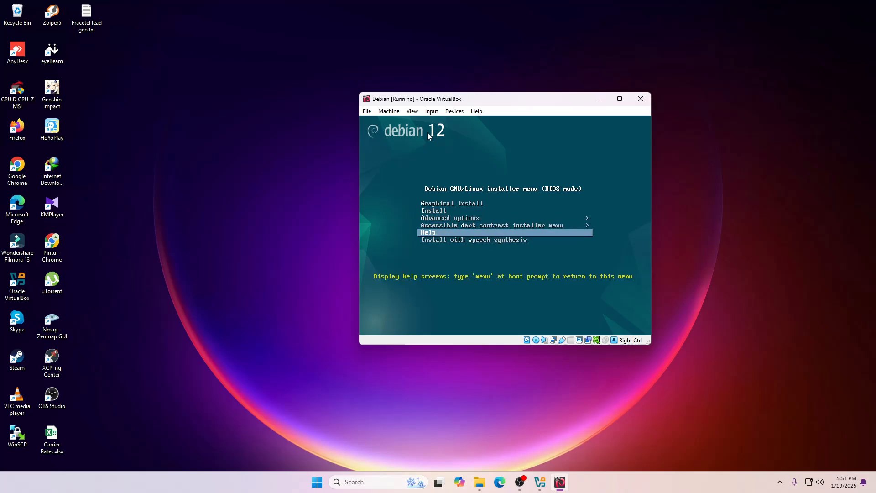
{"action": "key", "text": "Up"}
{"action": "key", "text": "Down"}
{"action": "key", "text": "Up"}
{"action": "key", "text": "Up"}
{"action": "key", "text": "Up"}
{"action": "key", "text": "Up"}
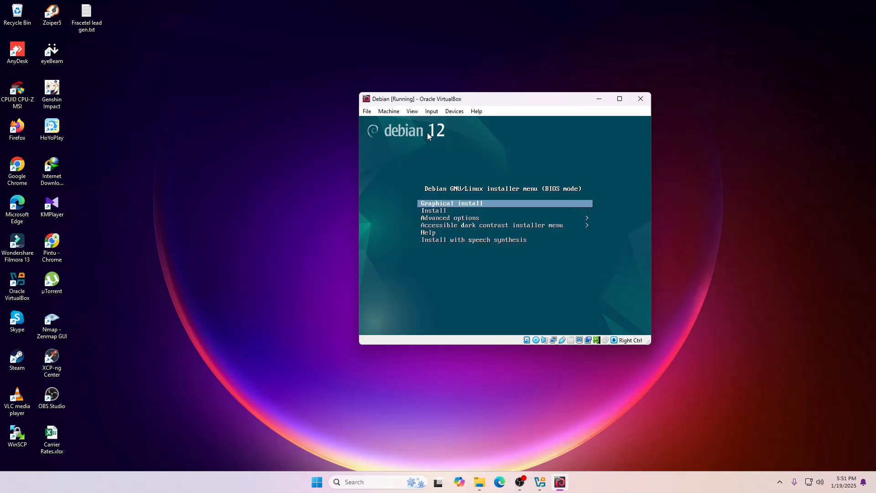
- Start the Graphical install, then dismiss the mouse integration notification and reposition the machine window
{"action": "key", "text": "Return"}
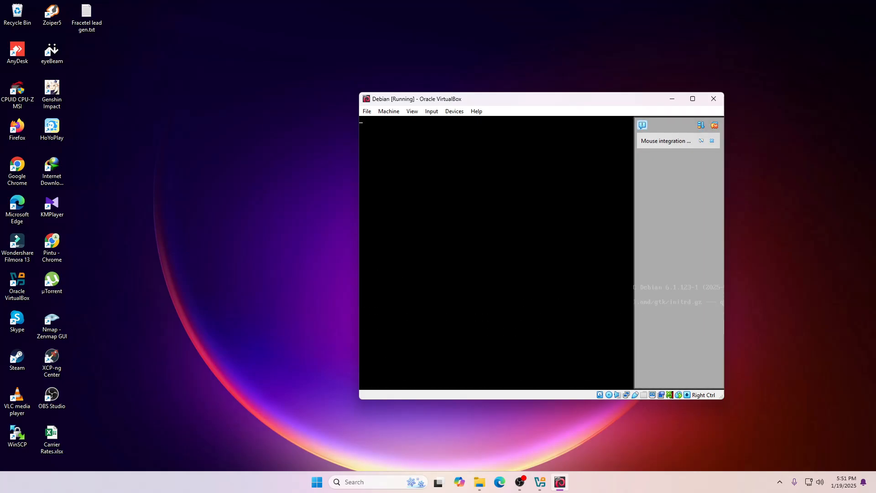
{"action": "left_click", "coordinate": [714, 126]}
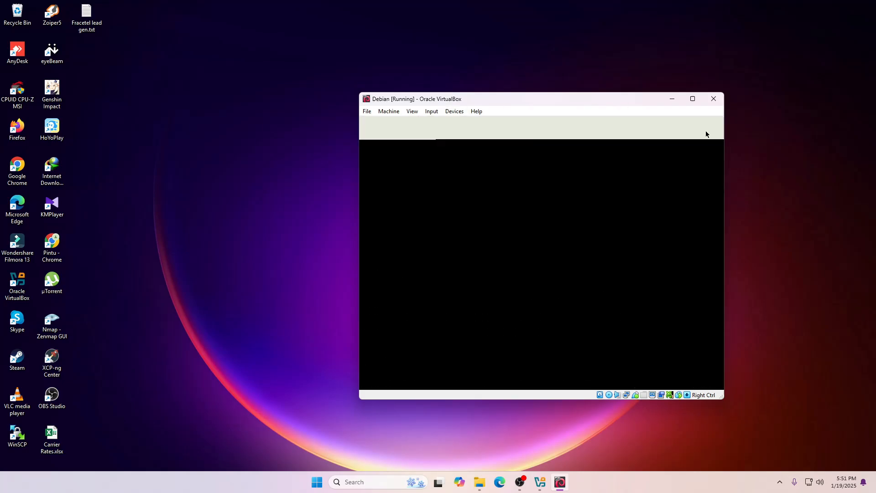
{"action": "left_click_drag", "start_coordinate": [535, 98], "coordinate": [511, 81]}
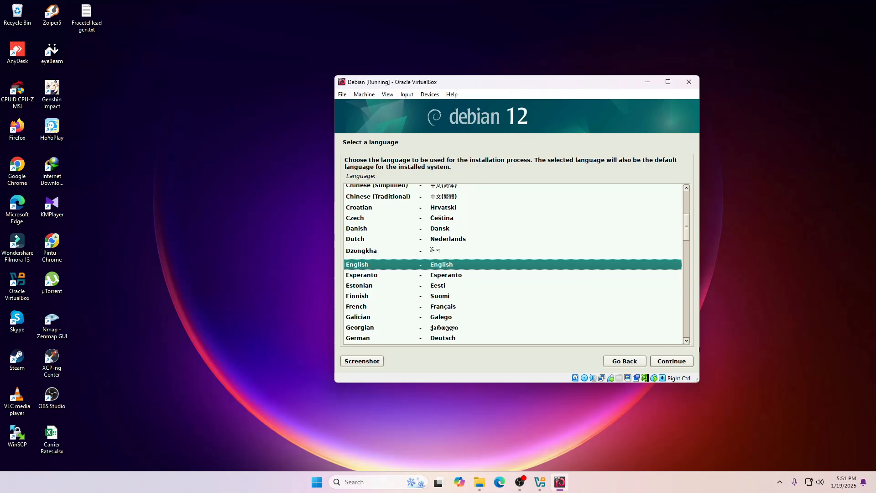
- Review the installation languages and continue with English
{"action": "scroll", "coordinate": [423, 262], "scroll_direction": "down", "scroll_amount": 4}
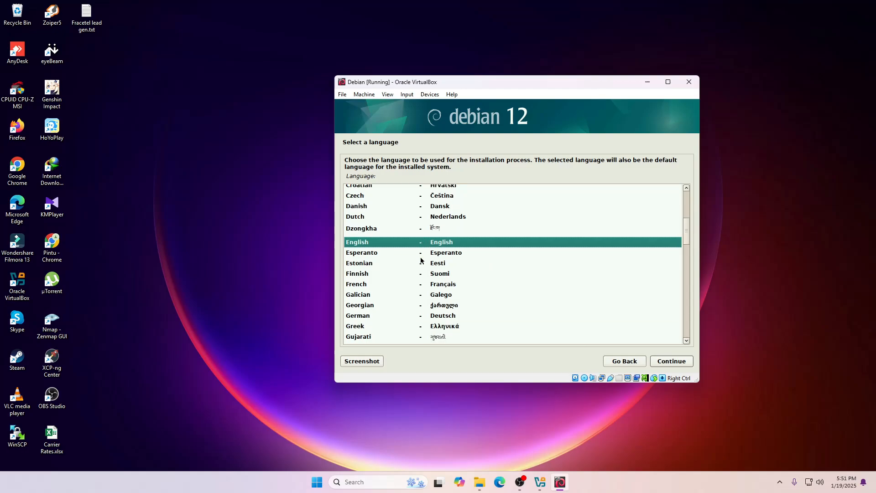
{"action": "scroll", "coordinate": [422, 265], "scroll_direction": "up", "scroll_amount": 3}
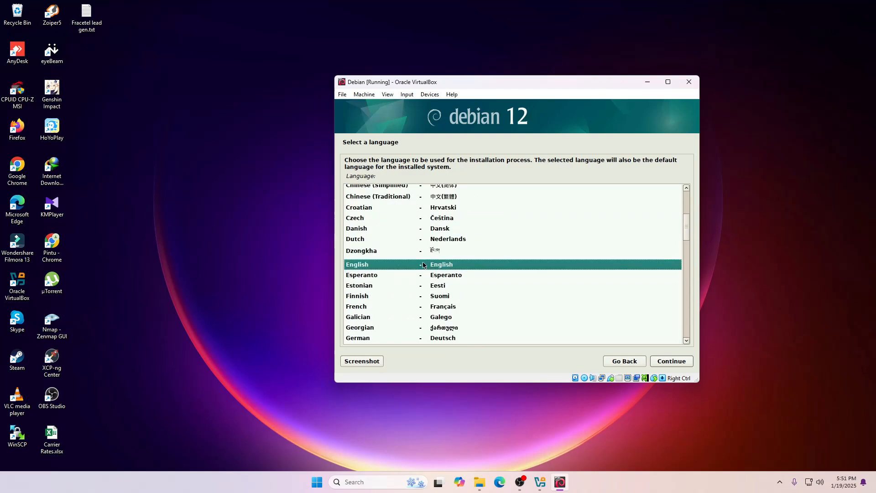
{"action": "scroll", "coordinate": [423, 264], "scroll_direction": "down", "scroll_amount": 3}
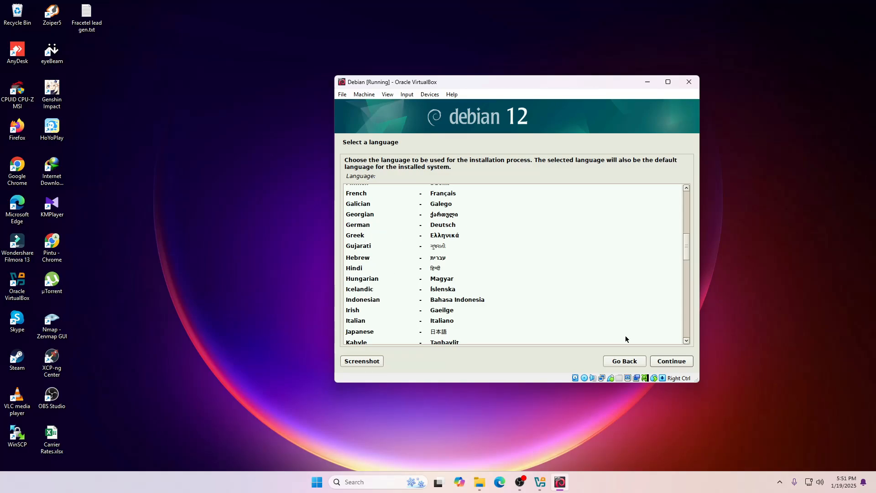
{"action": "scroll", "coordinate": [513, 282], "scroll_direction": "up", "scroll_amount": 4}
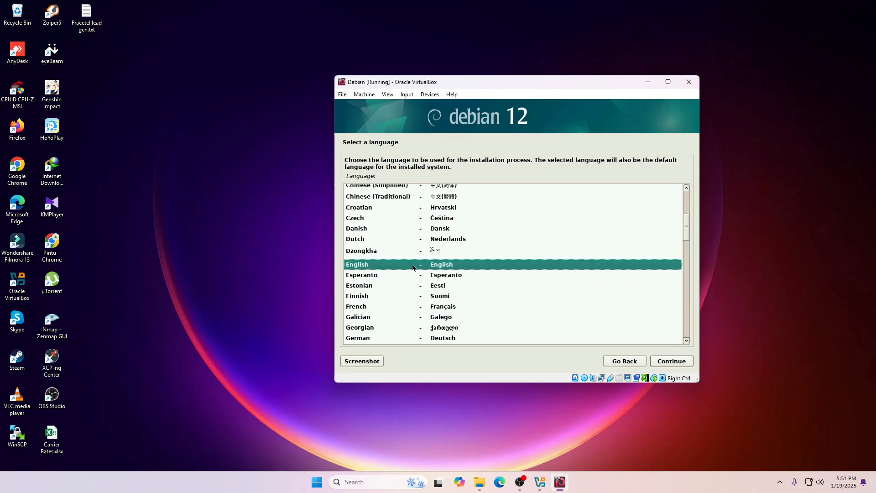
{"action": "left_click", "coordinate": [687, 365]}
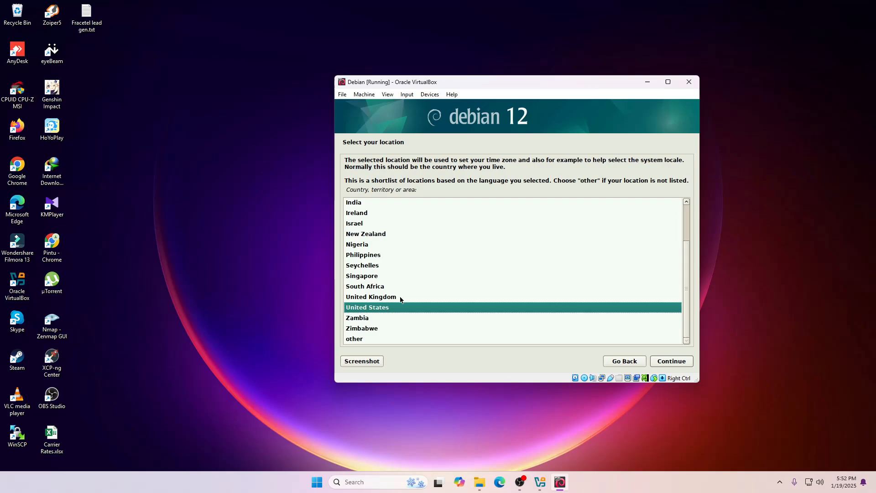
- Set the location to India and accept American English as the keymap
{"action": "left_click", "coordinate": [359, 205]}
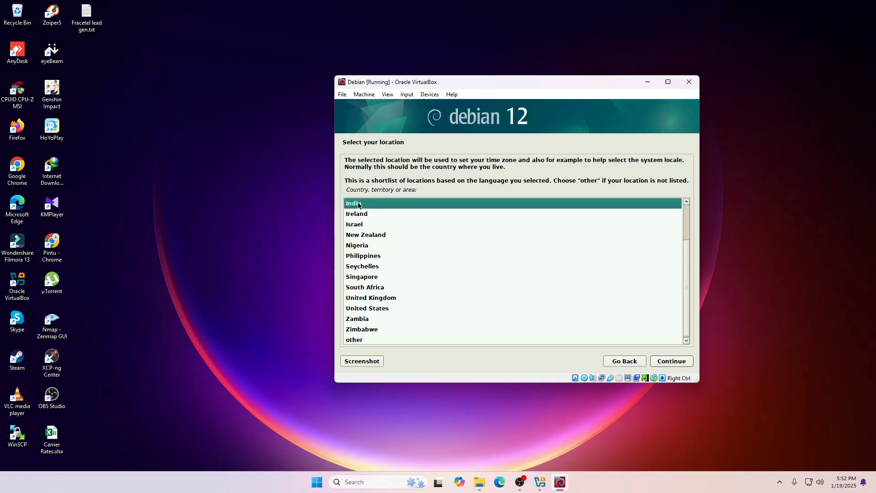
{"action": "left_click", "coordinate": [664, 363]}
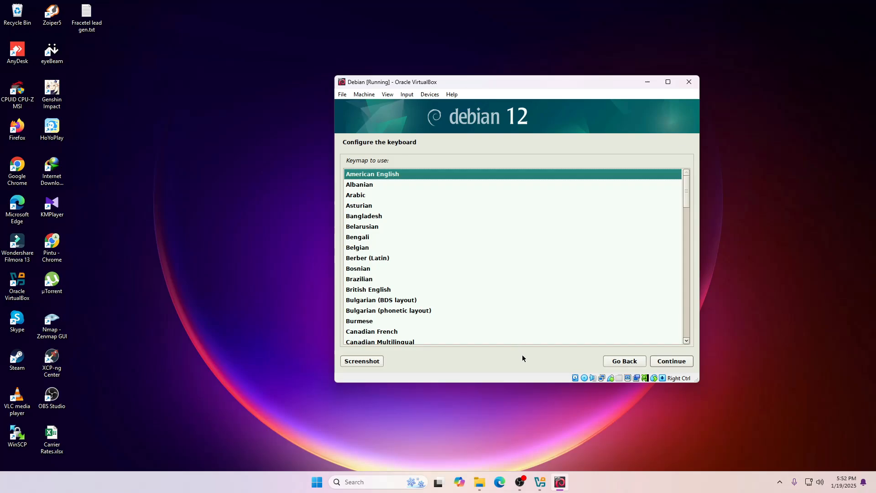
{"action": "left_click", "coordinate": [661, 364]}
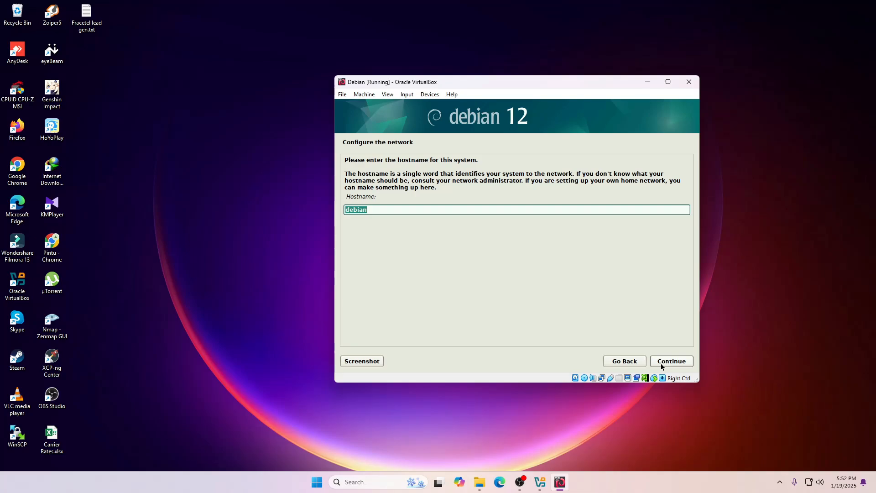
- Set the hostname to Innovateitlab and continue with the domain name left empty
{"action": "key", "text": "BackSpace"}
{"action": "type", "text": "Innovateitlab"}
{"action": "key", "text": "Tab"}
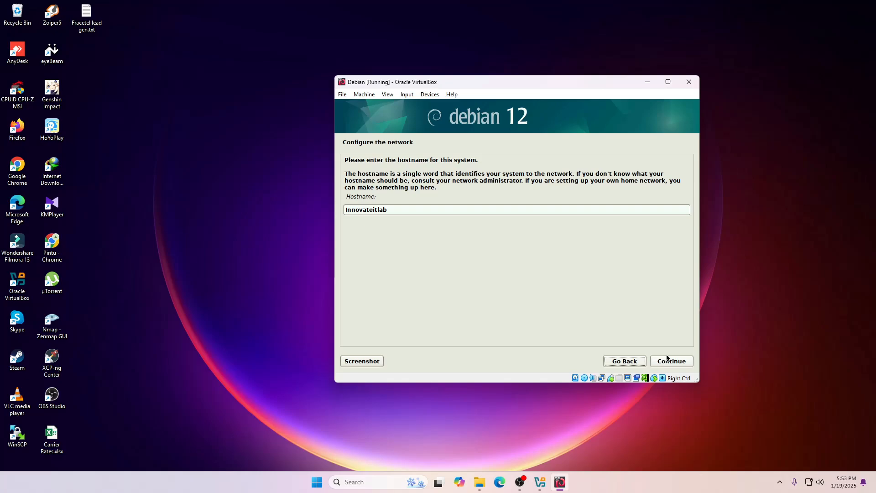
{"action": "left_click", "coordinate": [667, 362]}
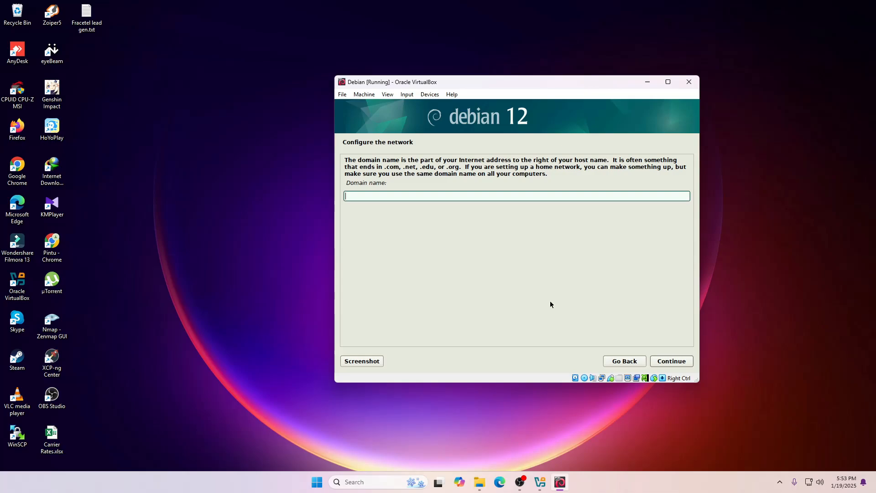
{"action": "left_click", "coordinate": [672, 362]}
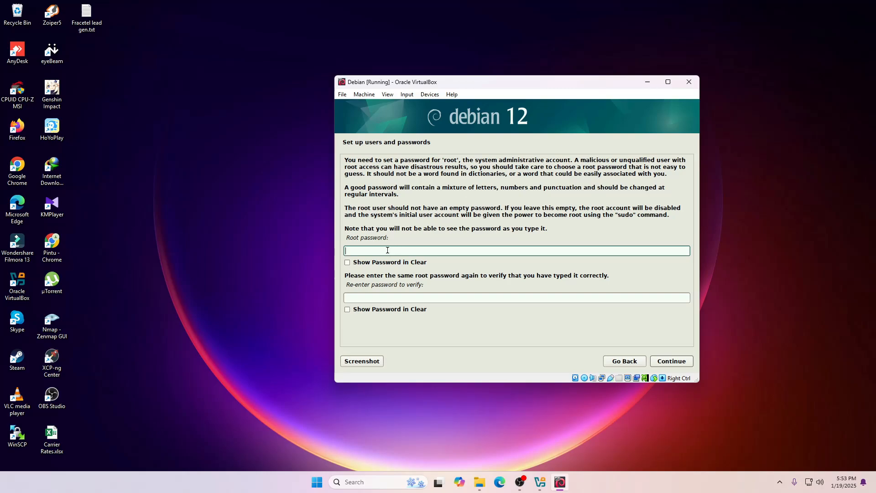
- Enter the root password in both fields, show the first one in clear to check it, and continue
{"action": "type", "text": "aa"}
{"action": "key", "text": "Tab"}
{"action": "key", "text": "Tab"}
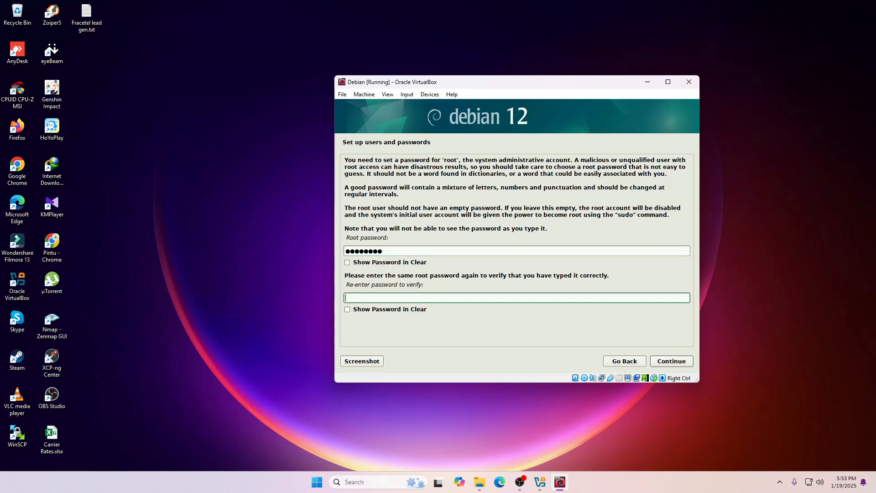
{"action": "type", "text": "aaaaaaaa"}
{"action": "left_click", "coordinate": [347, 263]}
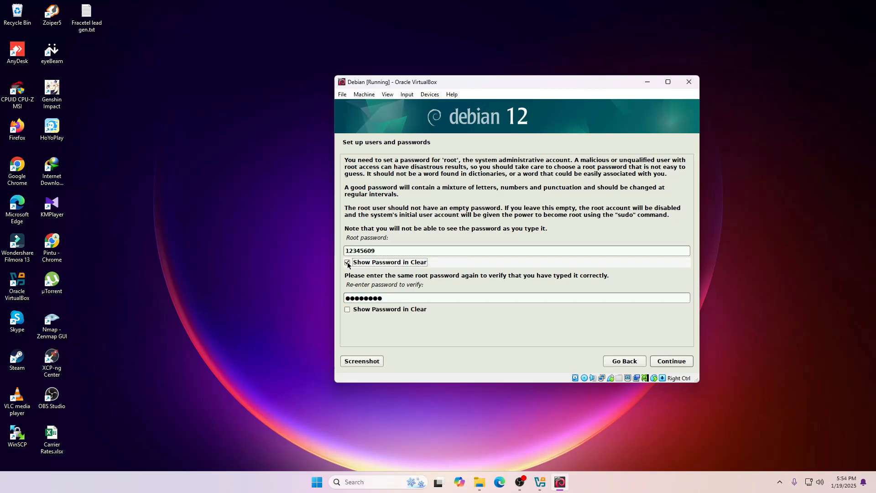
{"action": "left_click", "coordinate": [352, 251]}
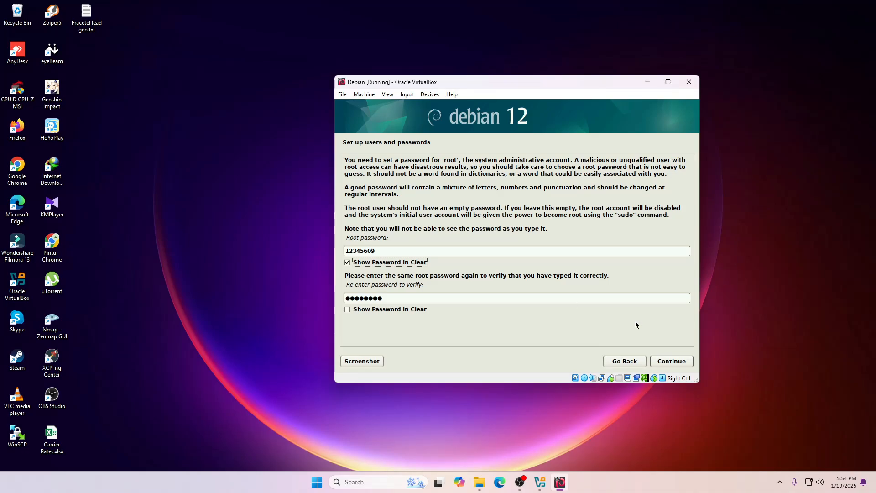
{"action": "left_click", "coordinate": [669, 363]}
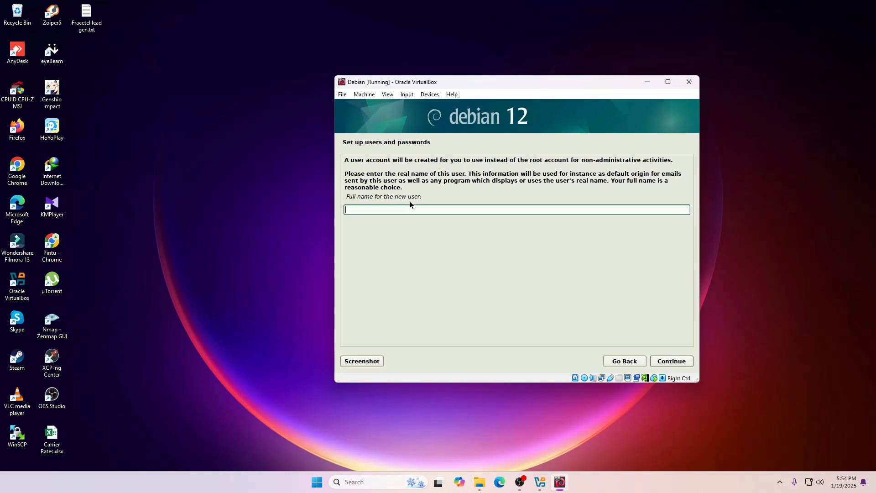
- Enter Innovate as the new user's full name and accept innovate as the account username
{"action": "type", "text": "Innovatea"}
{"action": "key", "text": "BackSpace"}
{"action": "key", "text": "BackSpace"}
{"action": "type", "text": "vatea"}
{"action": "key", "text": "BackSpace"}
{"action": "key", "text": "BackSpace"}
{"action": "key", "text": "BackSpace"}
{"action": "type", "text": "te"}
{"action": "key", "text": "Return"}
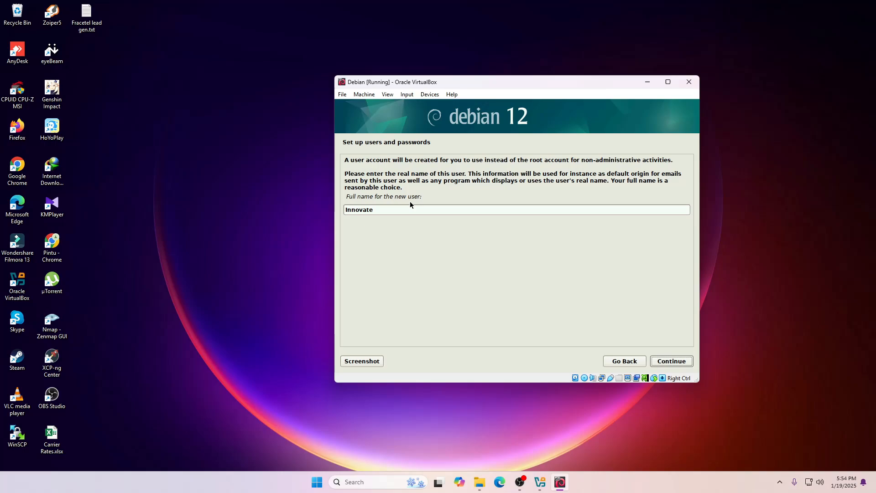
{"action": "key", "text": "Tab"}
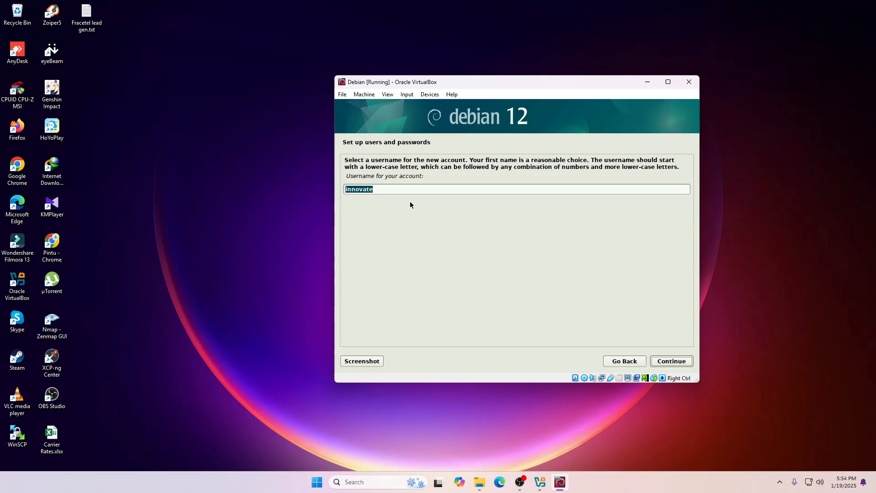
{"action": "key", "text": "Return"}
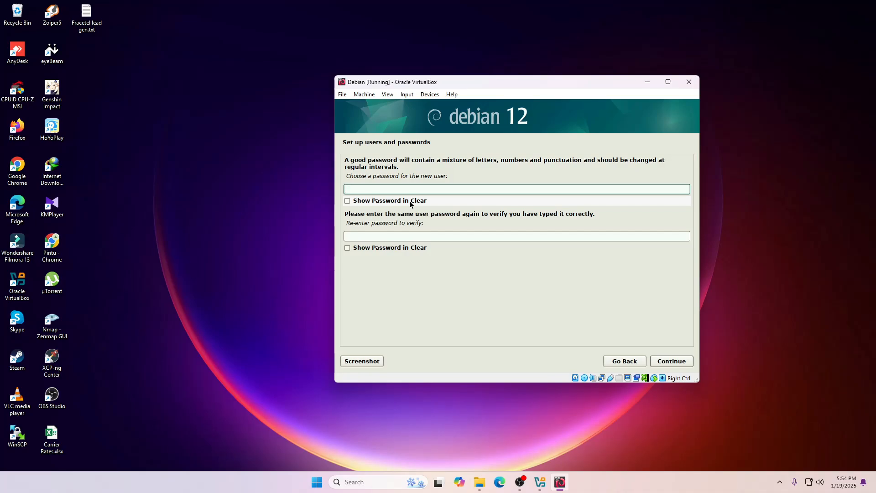
- Enter the new user's password in both fields, show both in clear to check them, and continue
{"action": "type", "text": "••••"}
{"action": "key", "text": "BackSpace"}
{"action": "key", "text": "BackSpace"}
{"action": "key", "text": "BackSpace"}
{"action": "key", "text": "BackSpace"}
{"action": "key", "text": "BackSpace"}
{"action": "key", "text": "BackSpace"}
{"action": "key", "text": "BackSpace"}
{"action": "key", "text": "BackSpace"}
{"action": "key", "text": "BackSpace"}
{"action": "type", "text": "••••••••"}
{"action": "key", "text": "Tab"}
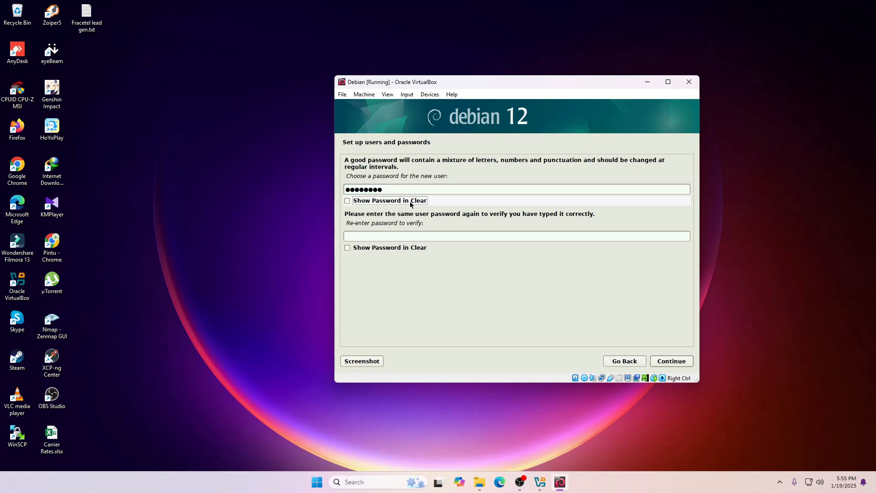
{"action": "left_click", "coordinate": [395, 238]}
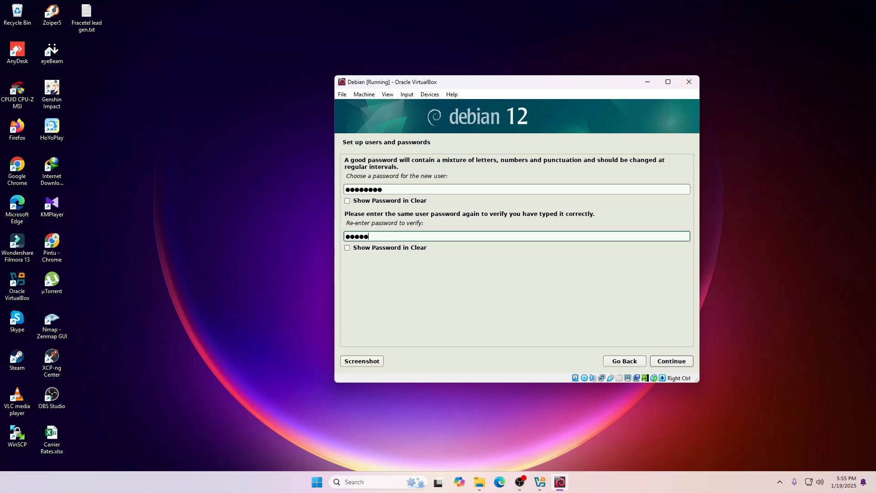
{"action": "left_click", "coordinate": [372, 249]}
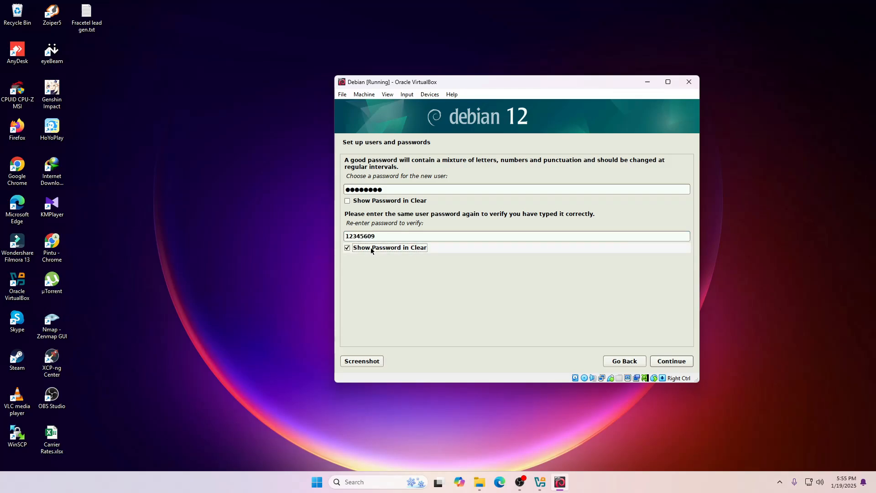
{"action": "left_click", "coordinate": [365, 202]}
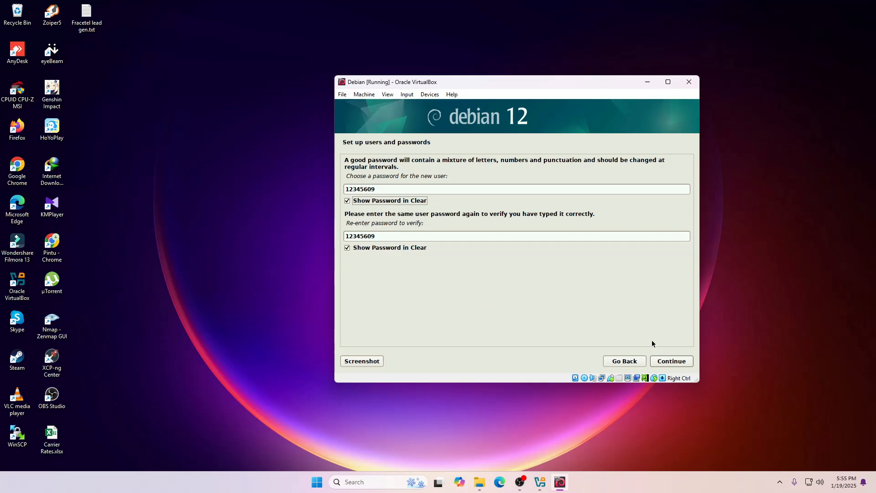
{"action": "left_click", "coordinate": [671, 362]}
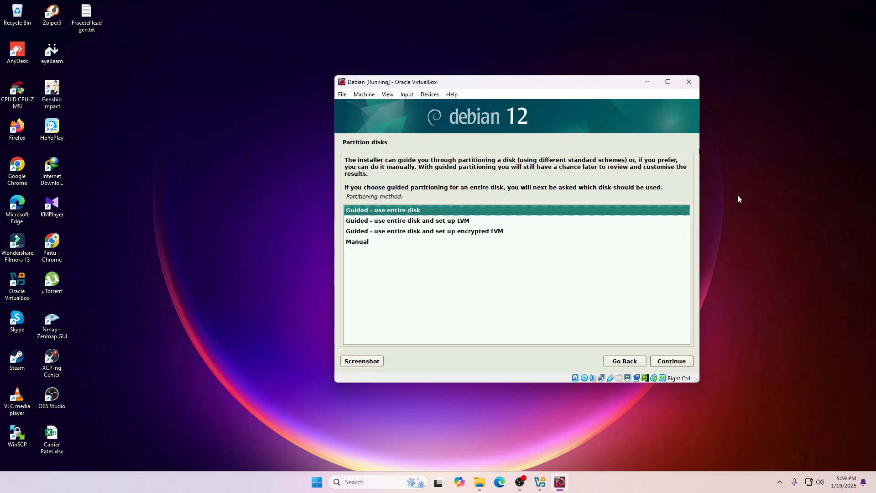
- Choose guided partitioning with the entire disk and select the 53.7 GB ATA VBOX HARDDISK (sda) to partition
{"action": "key", "text": "Down"}
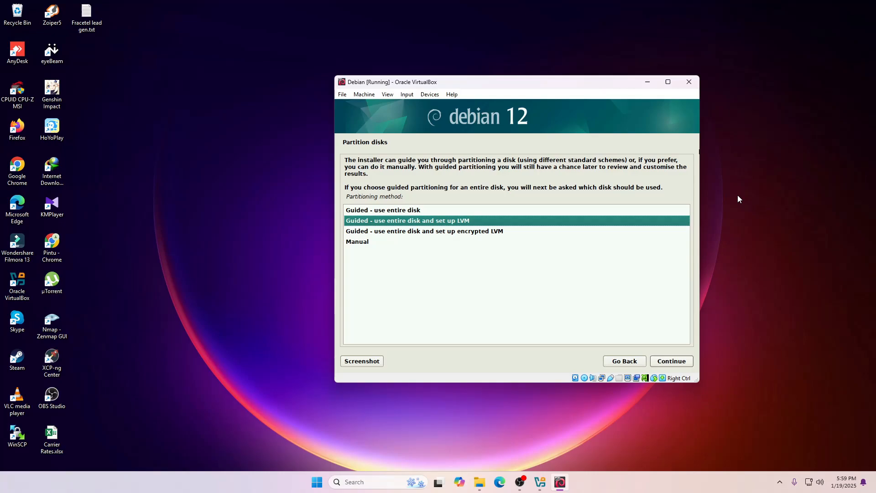
{"action": "key", "text": "Down"}
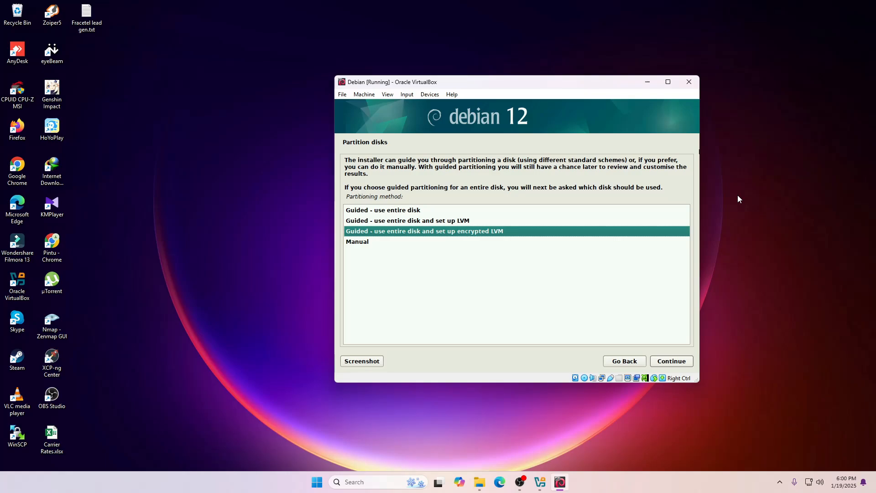
{"action": "key", "text": "Down"}
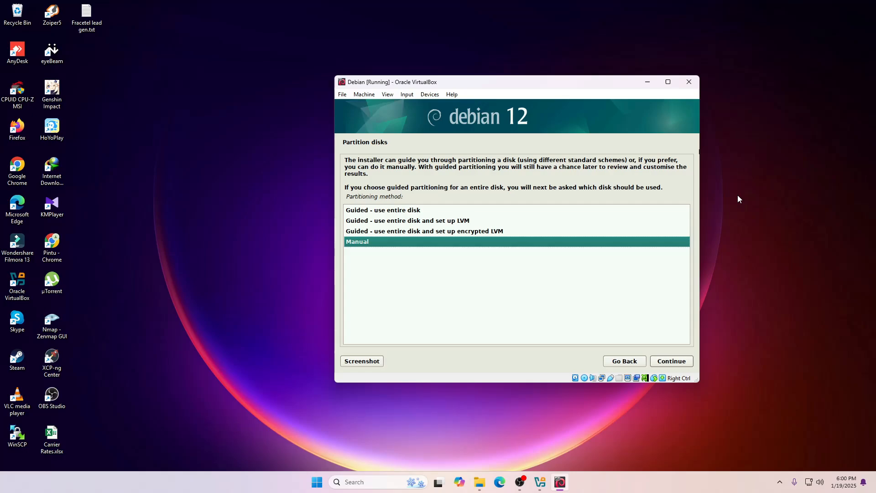
{"action": "key", "text": "Up"}
{"action": "key", "text": "Up"}
{"action": "key", "text": "Up"}
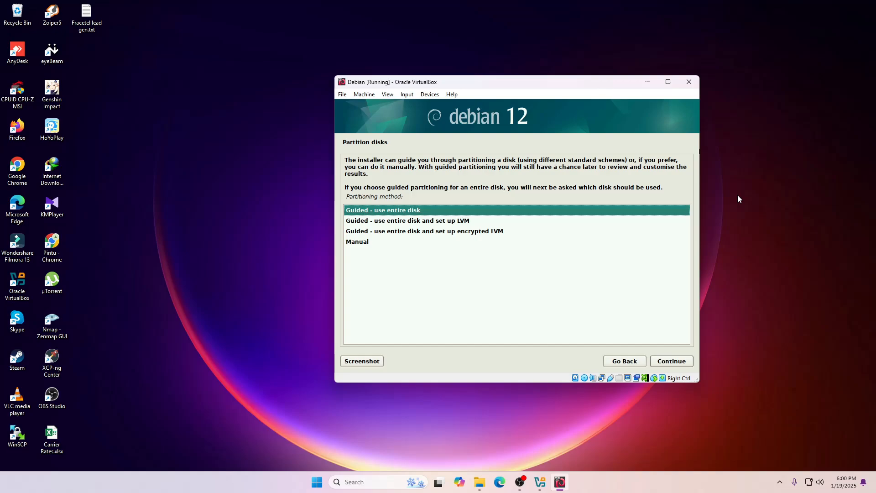
{"action": "key", "text": "Return"}
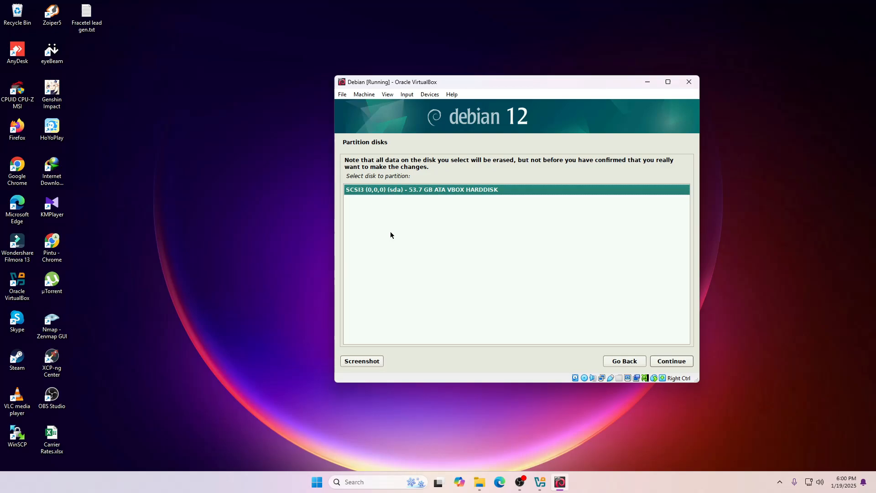
{"action": "key", "text": "Return"}
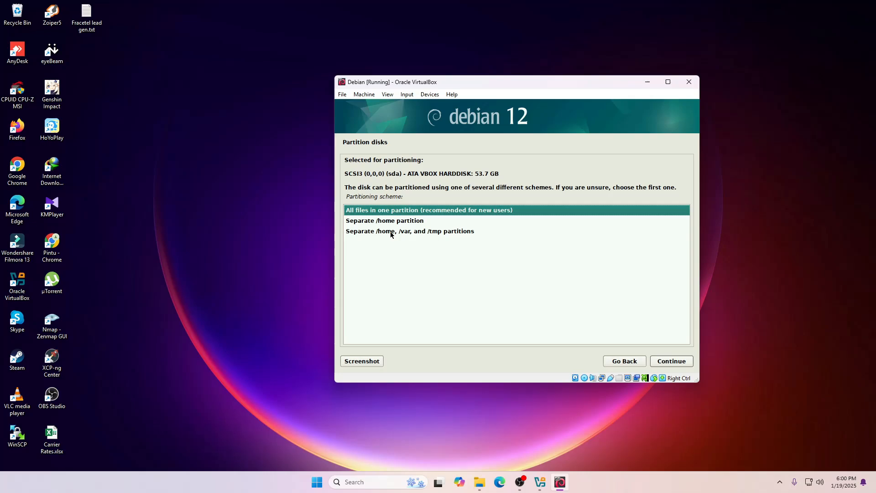
- Choose the partitioning scheme that keeps all files in one partition
{"action": "key", "text": "Down"}
{"action": "key", "text": "Down"}
{"action": "key", "text": "Up"}
{"action": "key", "text": "Up"}
{"action": "key", "text": "Down"}
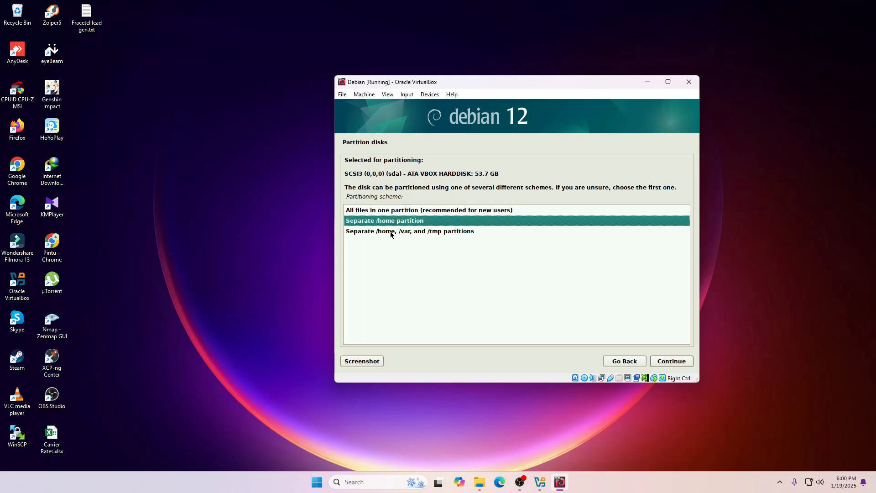
{"action": "key", "text": "Down"}
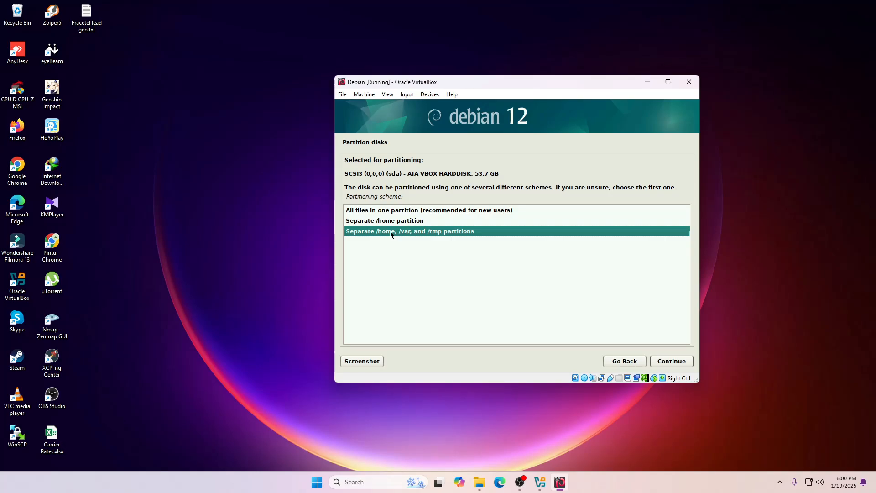
{"action": "key", "text": "Up"}
{"action": "key", "text": "Up"}
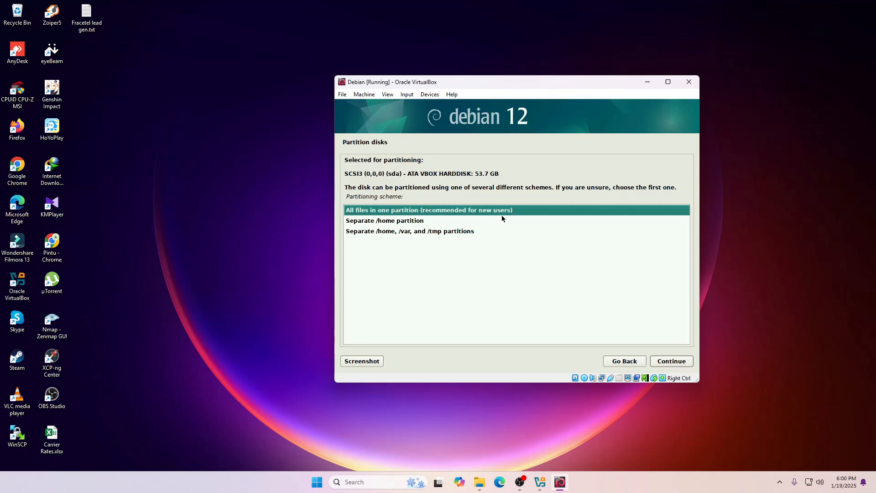
{"action": "key", "text": "Return"}
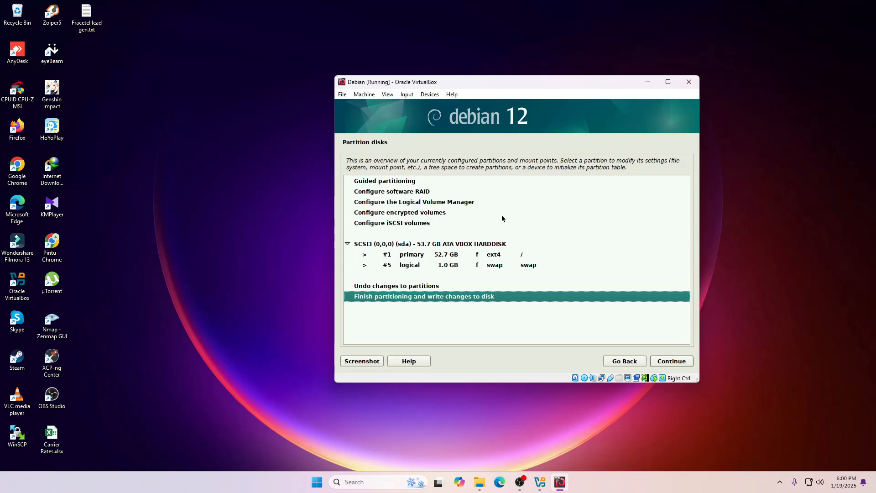
- Finish partitioning and agree to write the changes to the disks
{"action": "left_click", "coordinate": [678, 363]}
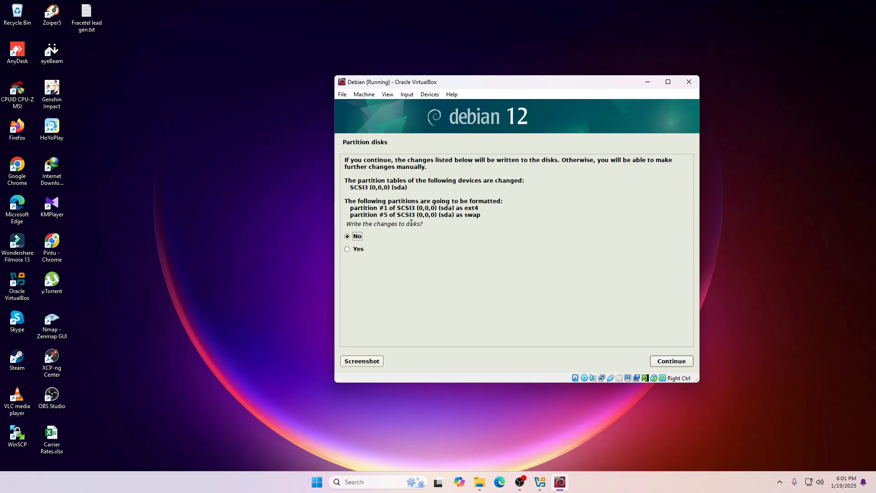
{"action": "left_click", "coordinate": [348, 250]}
{"action": "left_click", "coordinate": [666, 362]}
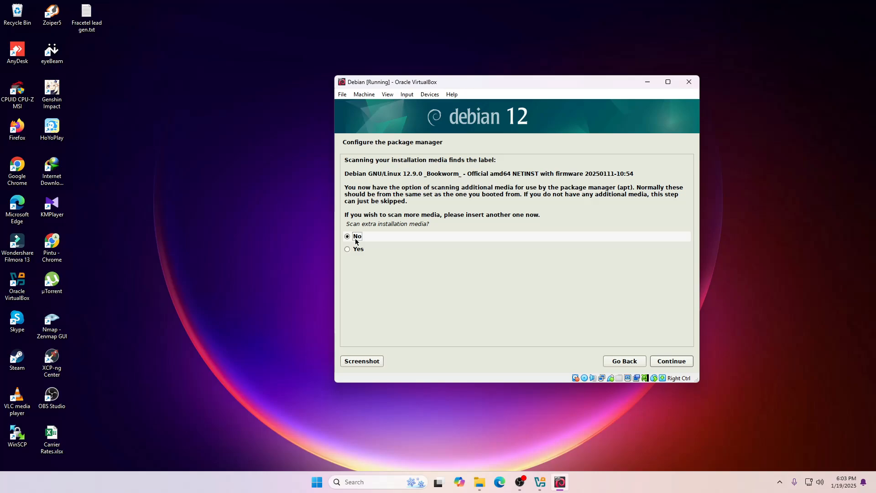
- Configure the package manager without extra installation media, using the India mirror deb.debian.org and a blank HTTP proxy
{"action": "left_click", "coordinate": [680, 361]}
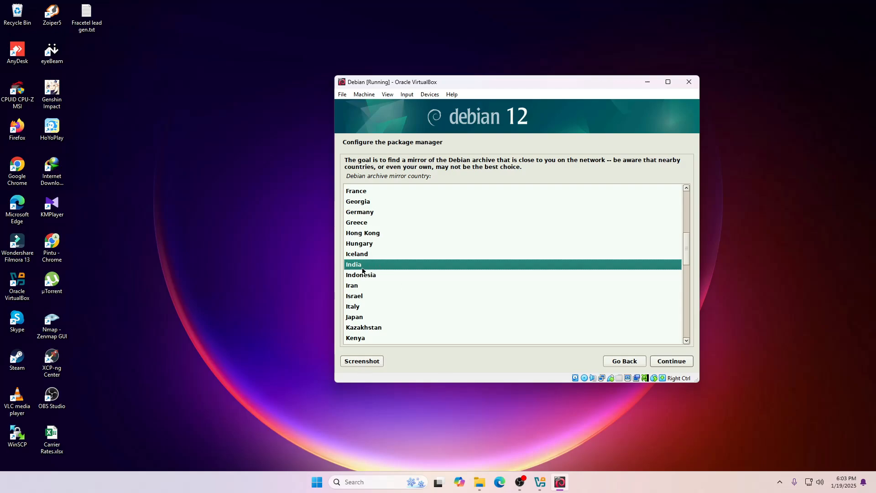
{"action": "left_click", "coordinate": [676, 363]}
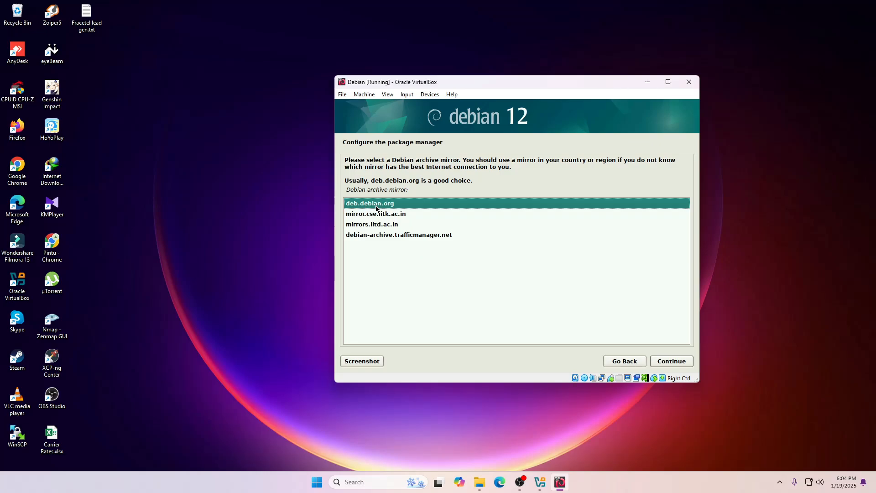
{"action": "left_click", "coordinate": [673, 363]}
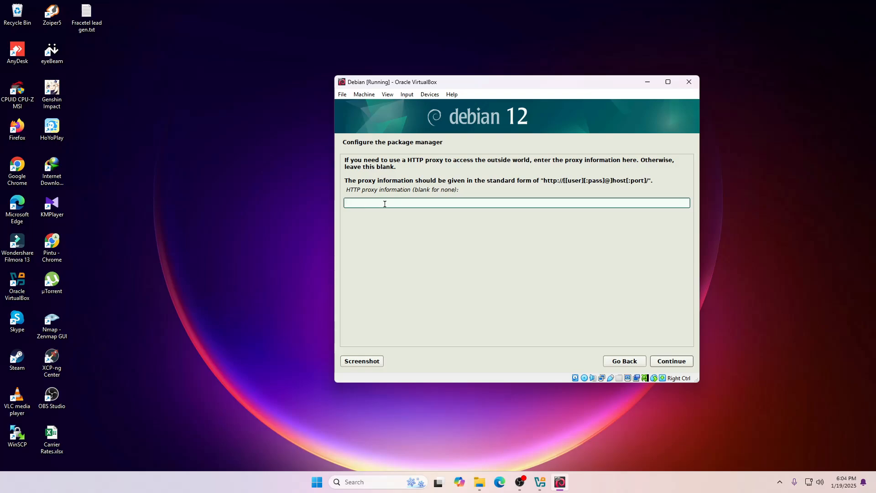
{"action": "left_click", "coordinate": [672, 362]}
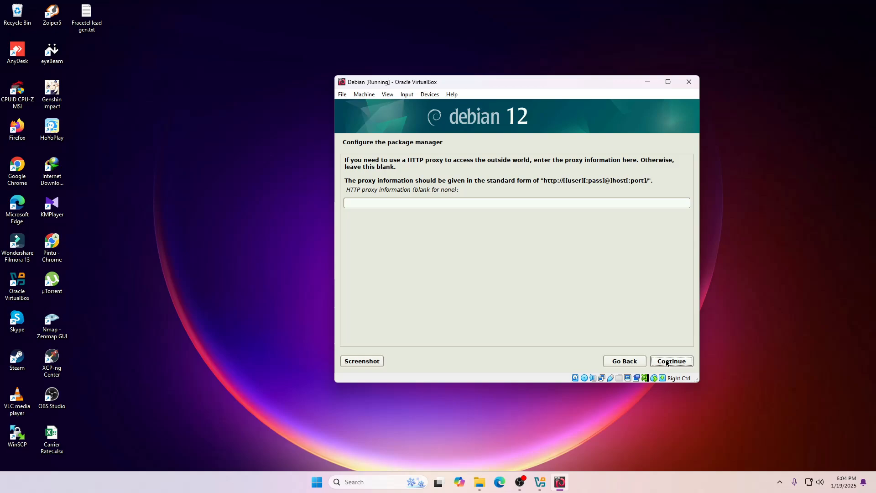
{"action": "left_click", "coordinate": [666, 362]}
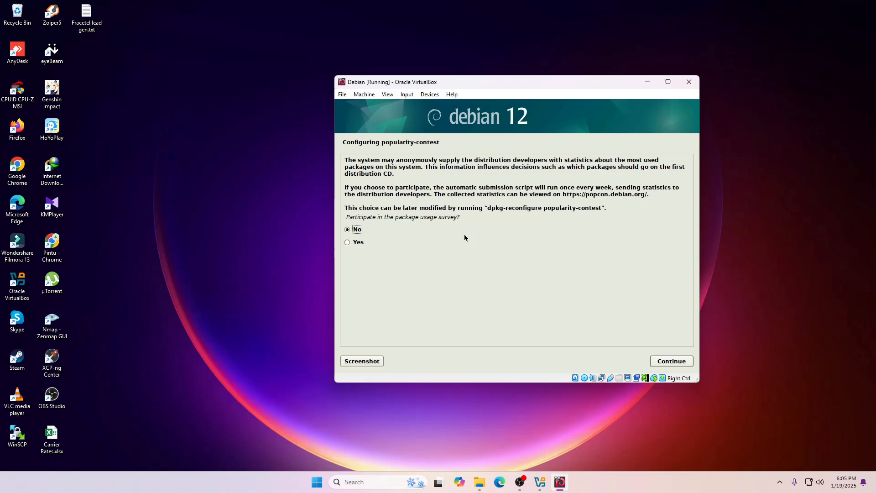
- Decline the package usage survey and add the web server and SSH server to the default software selection
{"action": "left_click", "coordinate": [671, 363]}
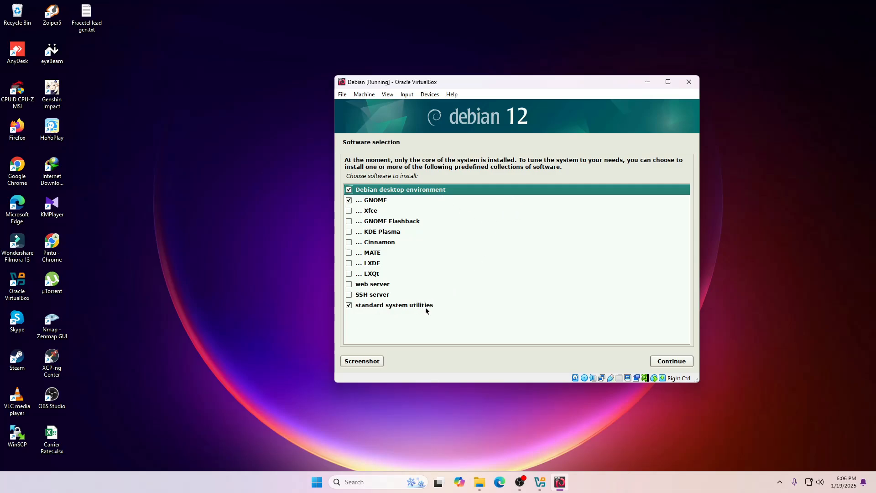
{"action": "left_click", "coordinate": [351, 295]}
{"action": "left_click", "coordinate": [359, 285]}
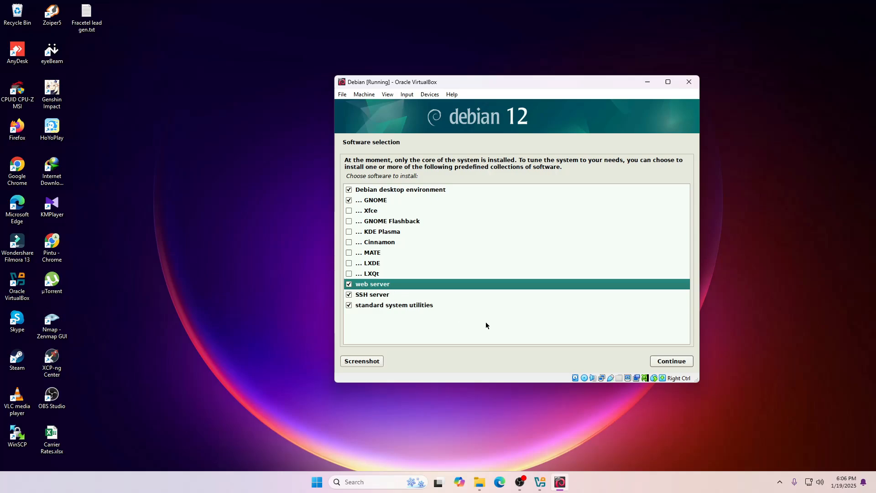
{"action": "left_click", "coordinate": [674, 362]}
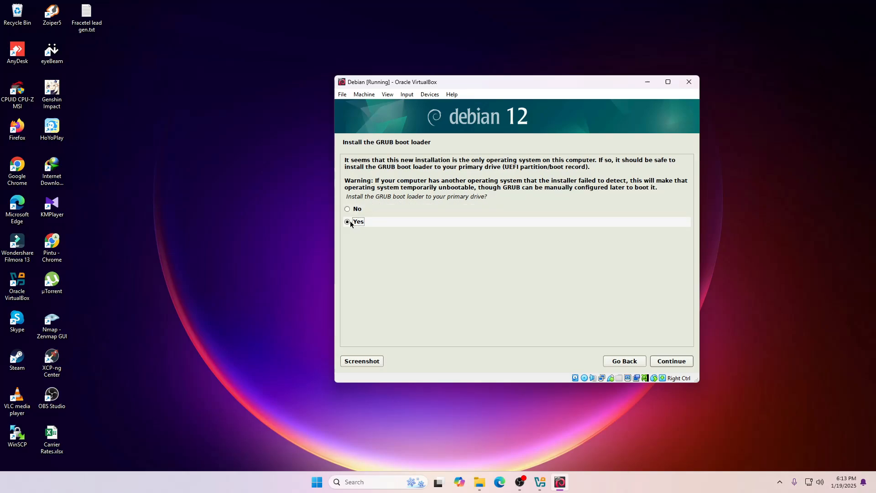
- Agree to install the GRUB boot loader to the primary drive and choose /dev/sda as its device
{"action": "left_click", "coordinate": [676, 361]}
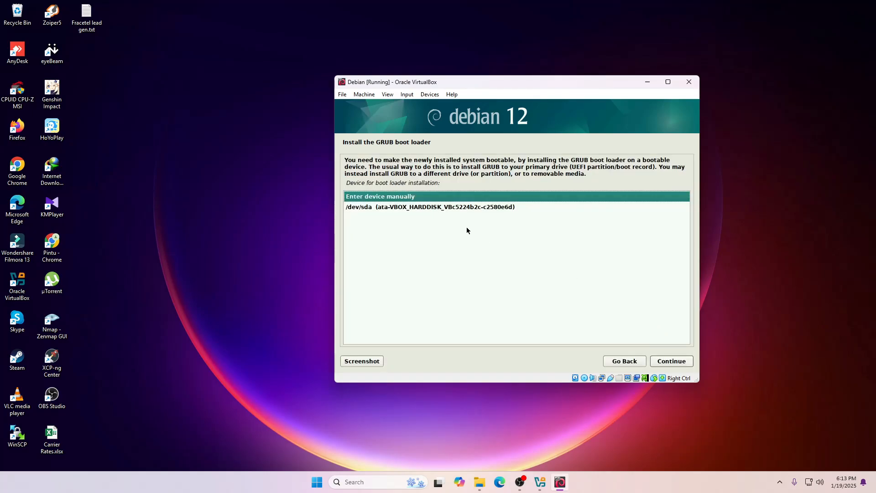
{"action": "left_click", "coordinate": [423, 208]}
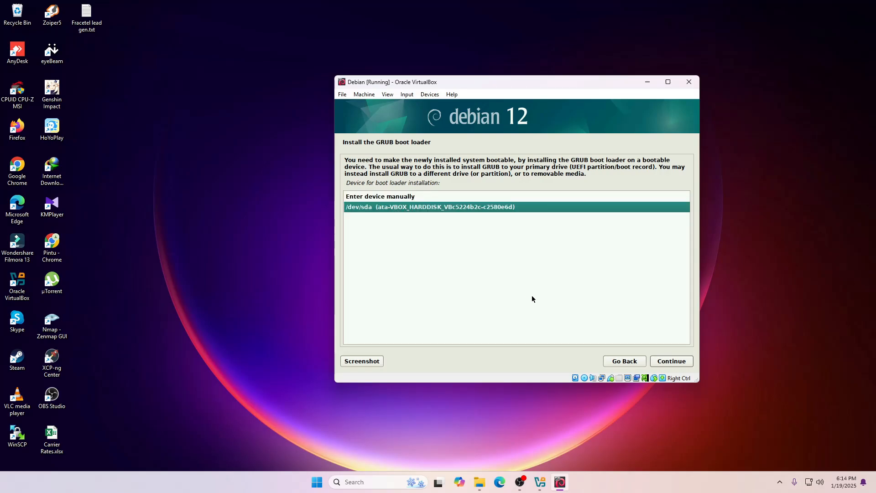
{"action": "left_click", "coordinate": [678, 364]}
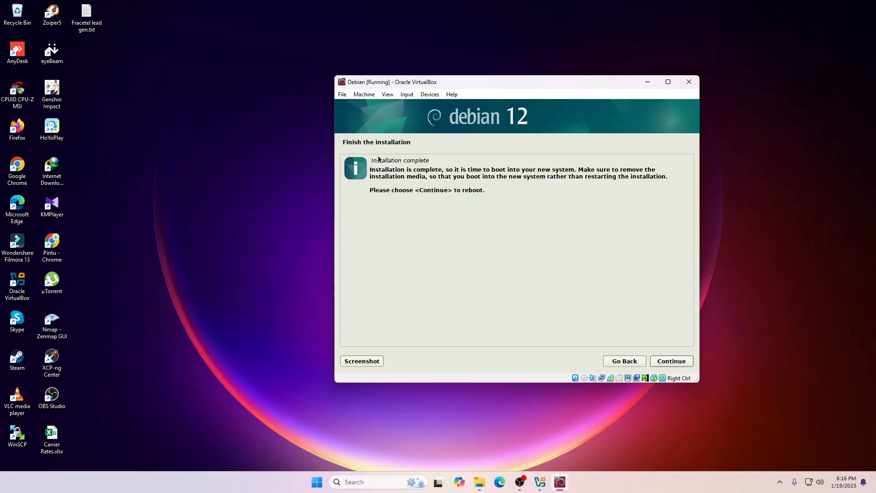
- Complete the installation by rebooting into the new system and show the virtual machine in full screen
{"action": "left_click", "coordinate": [675, 365]}
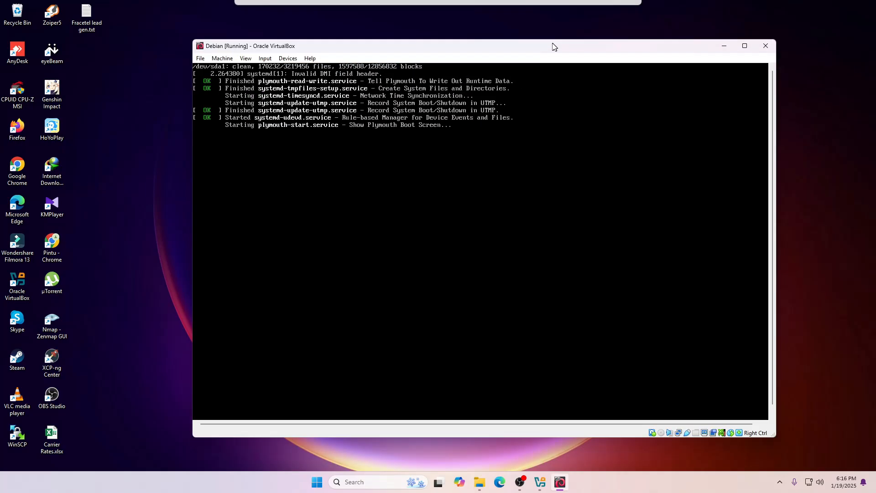
{"action": "left_click", "coordinate": [231, 54]}
{"action": "left_click", "coordinate": [246, 64]}
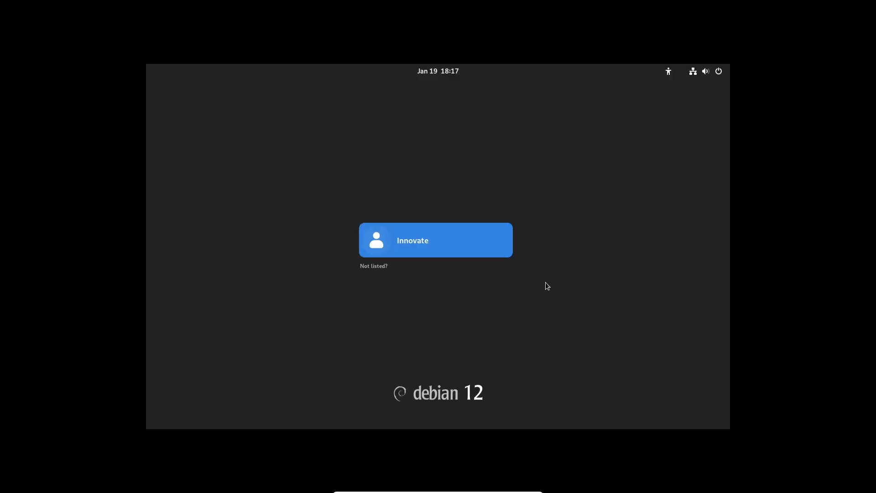
- Log in to the Innovate account by entering the user password
{"action": "key", "text": "Return"}
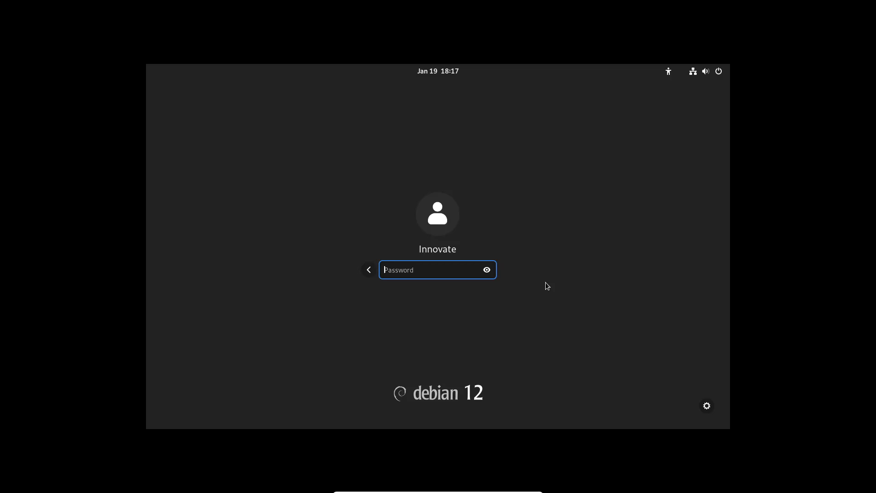
{"action": "type", "text": "••"}
{"action": "type", "text": "••"}
{"action": "key", "text": "Return"}
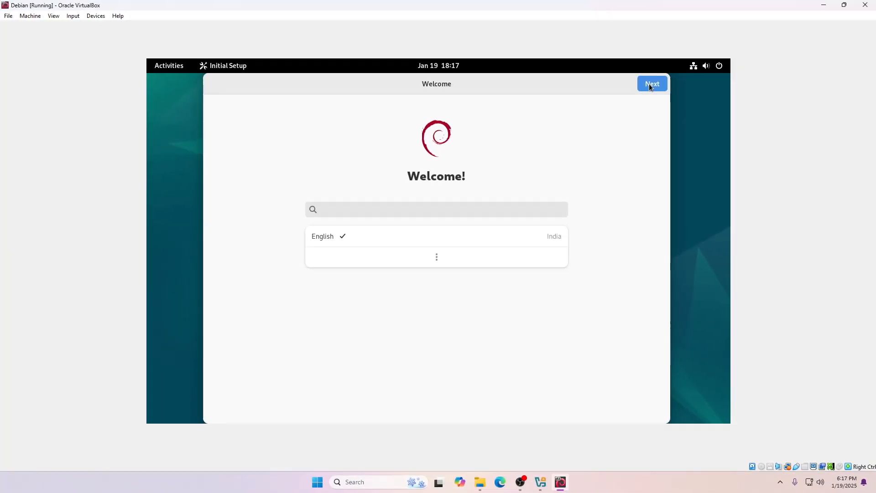
- Accept English (India) as the language and English (US) as the keyboard layout, and continue with Location Services off
{"action": "left_click", "coordinate": [649, 83]}
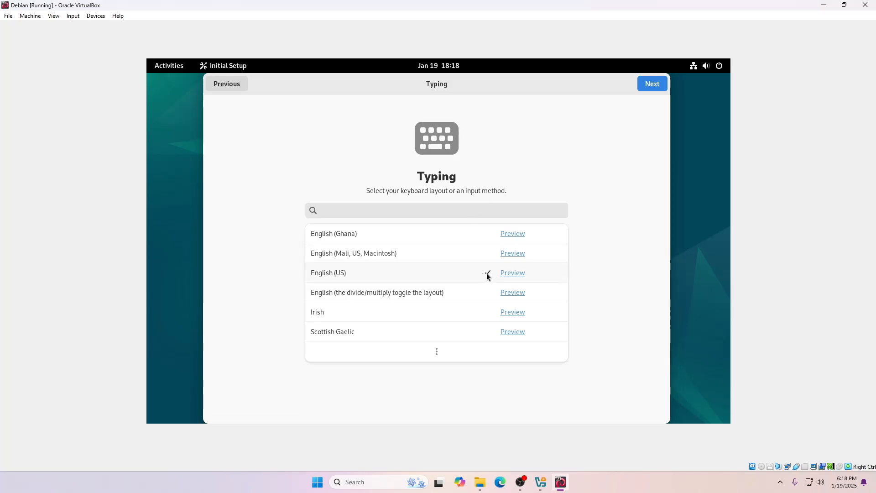
{"action": "left_click", "coordinate": [652, 84]}
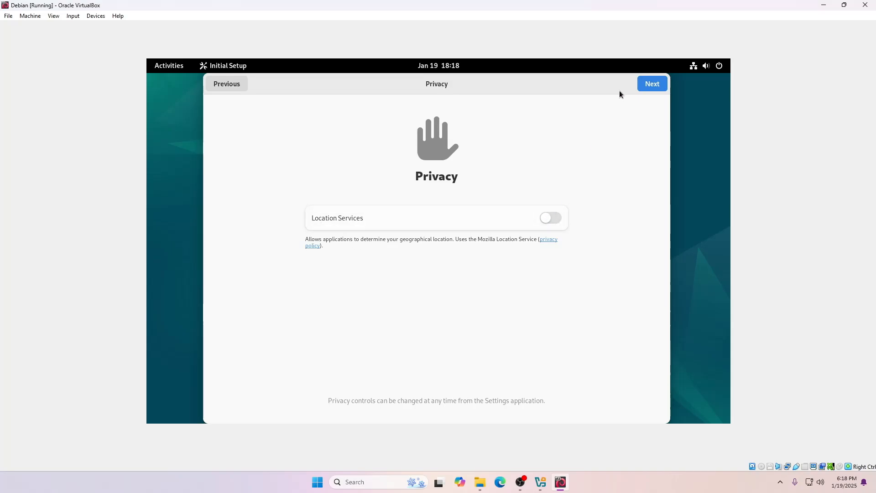
{"action": "left_click", "coordinate": [659, 89]}
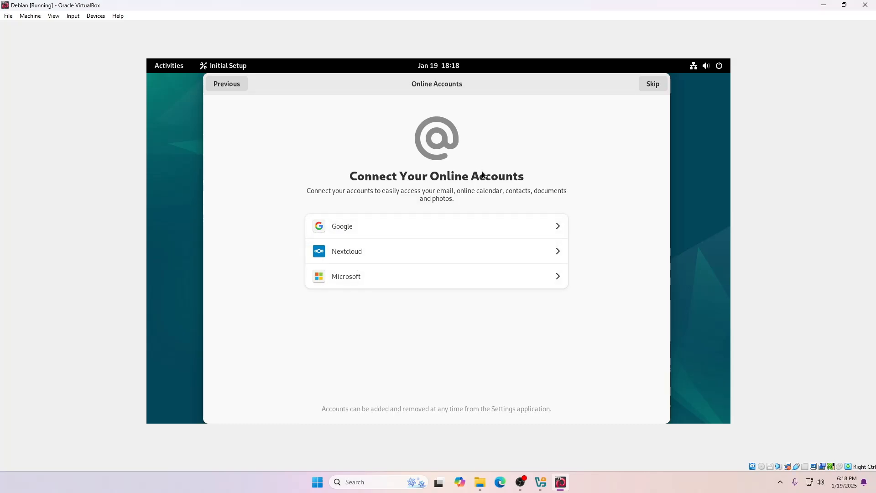
- Skip connecting online accounts and finish the initial setup to start using Debian GNU/Linux
{"action": "left_click", "coordinate": [650, 83]}
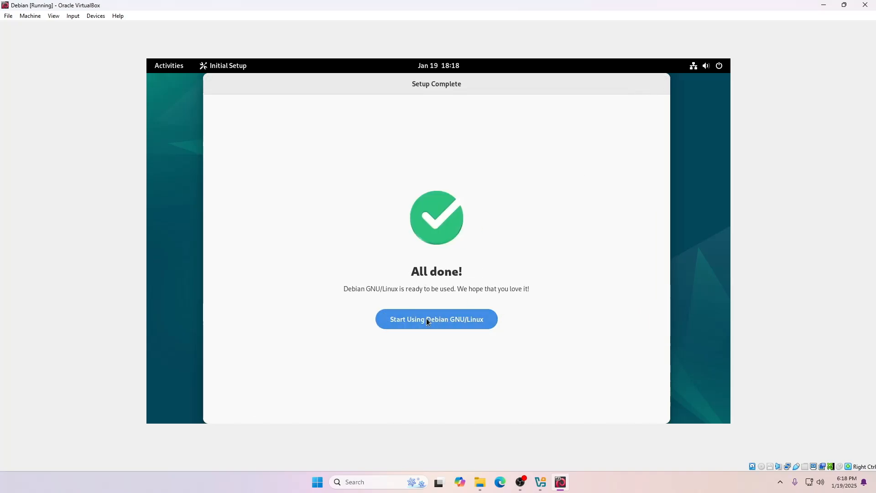
{"action": "left_click", "coordinate": [447, 321]}
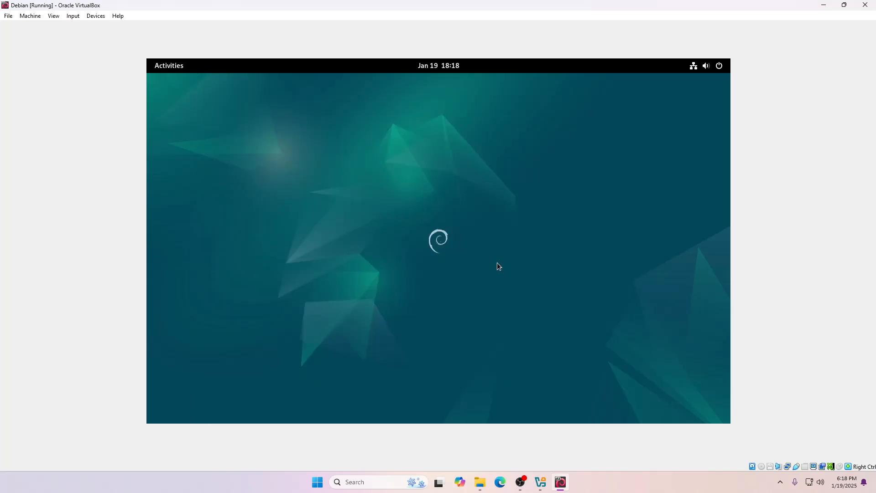
- Try Night Light and turn it back off, and switch the desktop to Dark Mode
{"action": "left_click", "coordinate": [708, 66]}
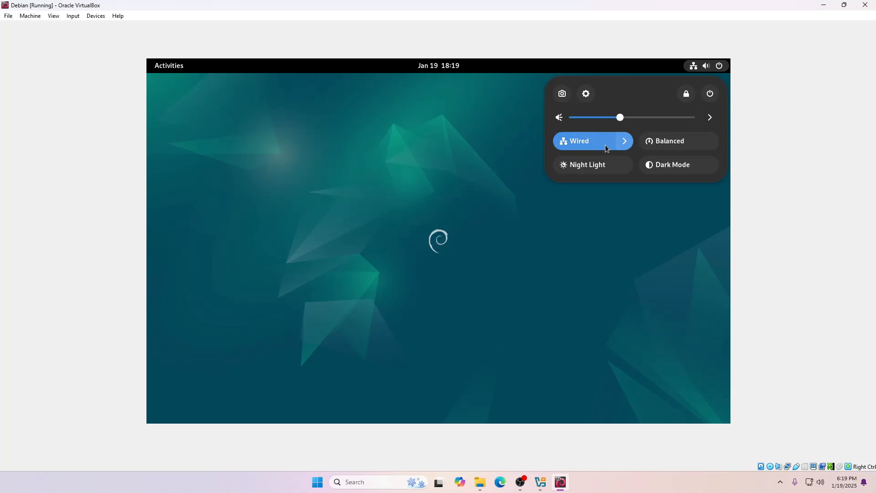
{"action": "left_click", "coordinate": [595, 172]}
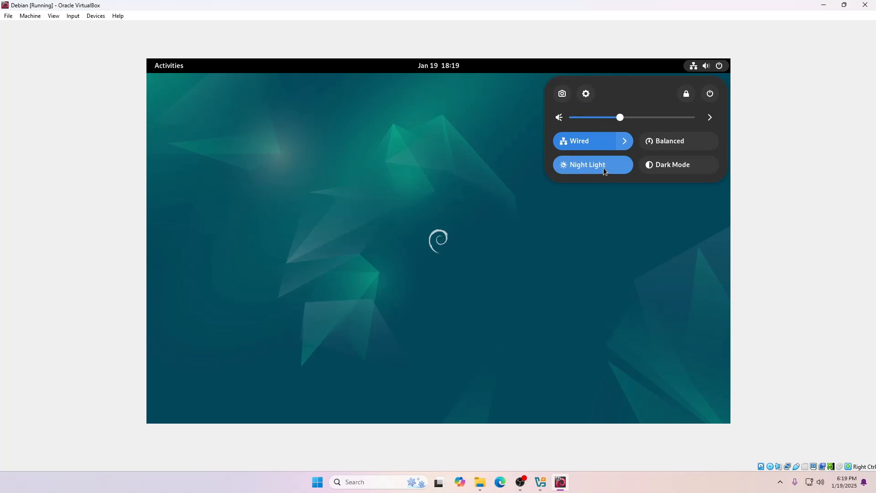
{"action": "left_click", "coordinate": [603, 168]}
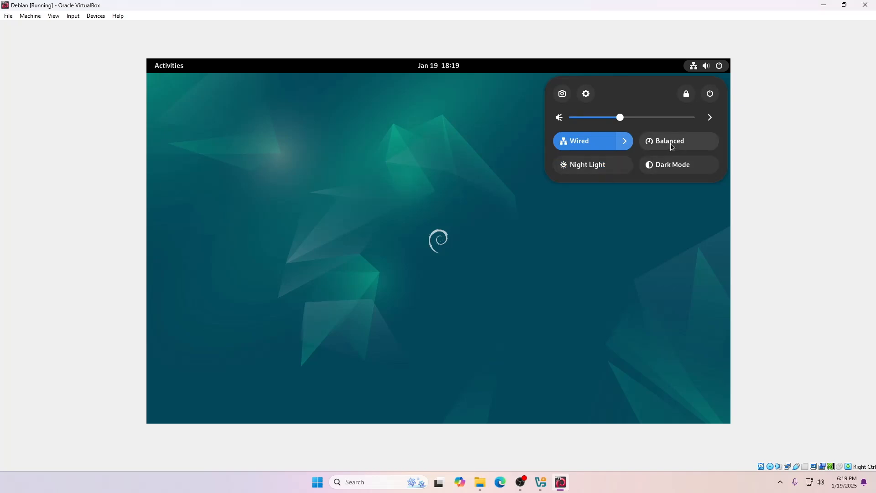
{"action": "left_click", "coordinate": [675, 165]}
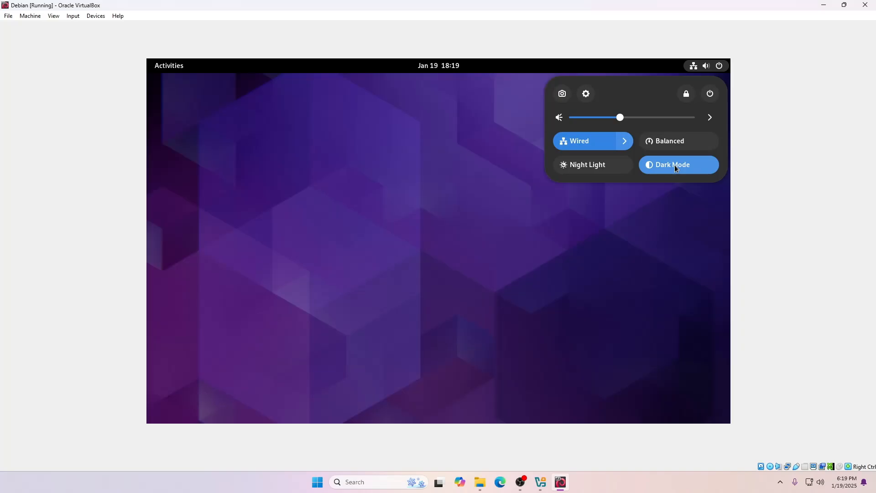
{"action": "left_click", "coordinate": [676, 166]}
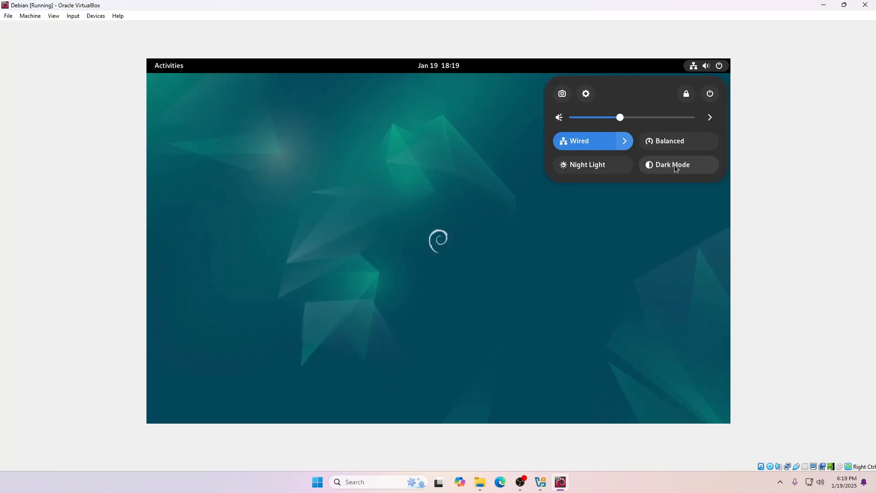
{"action": "left_click", "coordinate": [675, 166]}
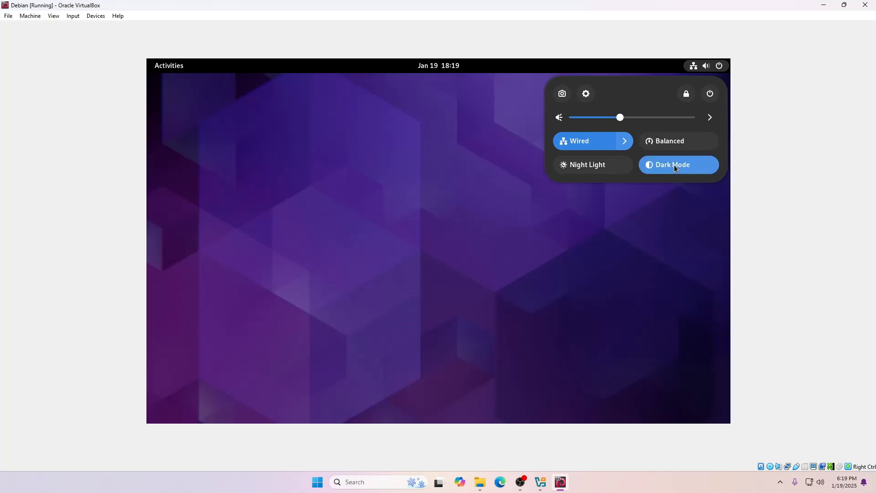
- Capture a screenshot of a rectangular selection moved to the upper middle of the desktop, and dismiss the capture notification
{"action": "left_click", "coordinate": [563, 95]}
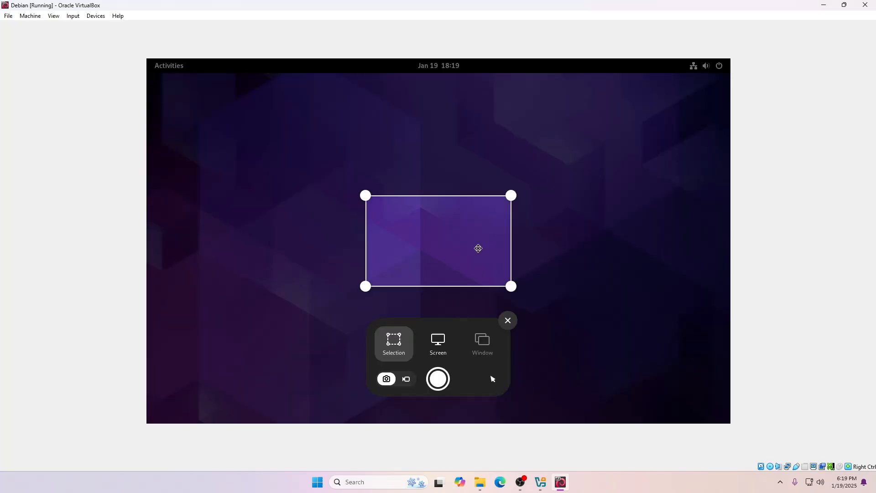
{"action": "left_click_drag", "start_coordinate": [442, 219], "coordinate": [437, 155]}
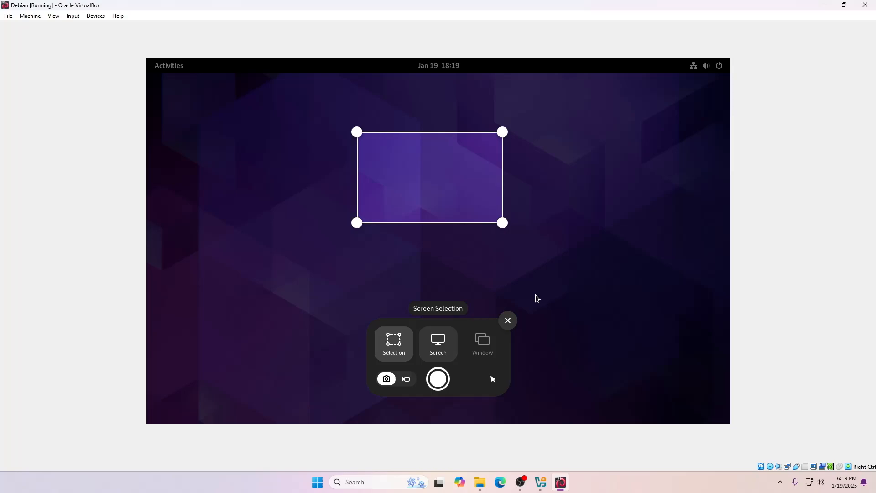
{"action": "left_click", "coordinate": [438, 379]}
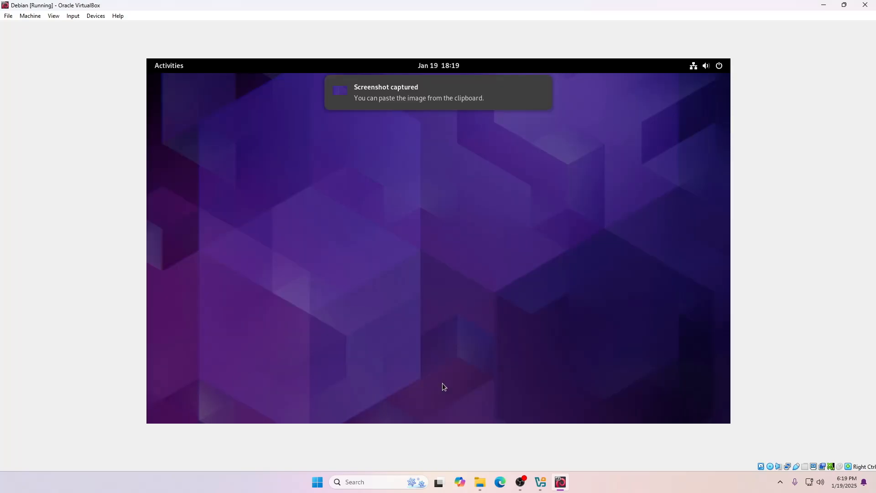
{"action": "mouse_move", "coordinate": [344, 105]}
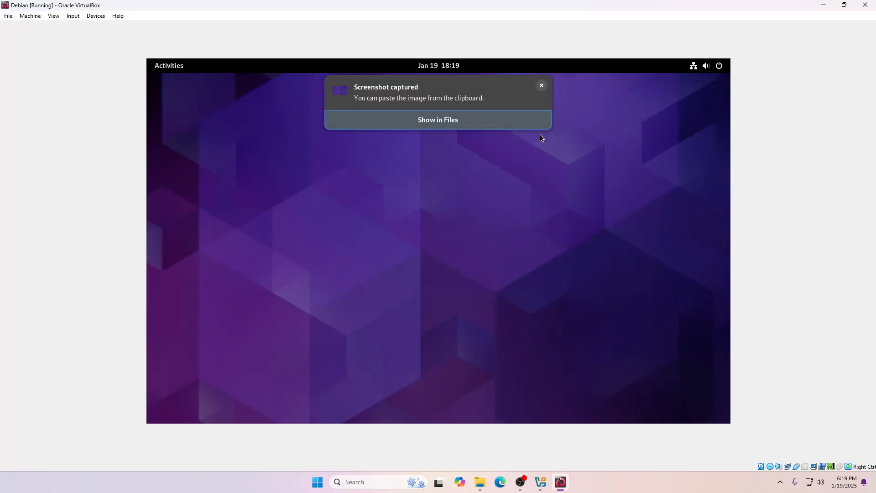
{"action": "left_click", "coordinate": [542, 85]}
- Look at the system's power and session options, and return to the desktop without choosing any
{"action": "left_click", "coordinate": [686, 68]}
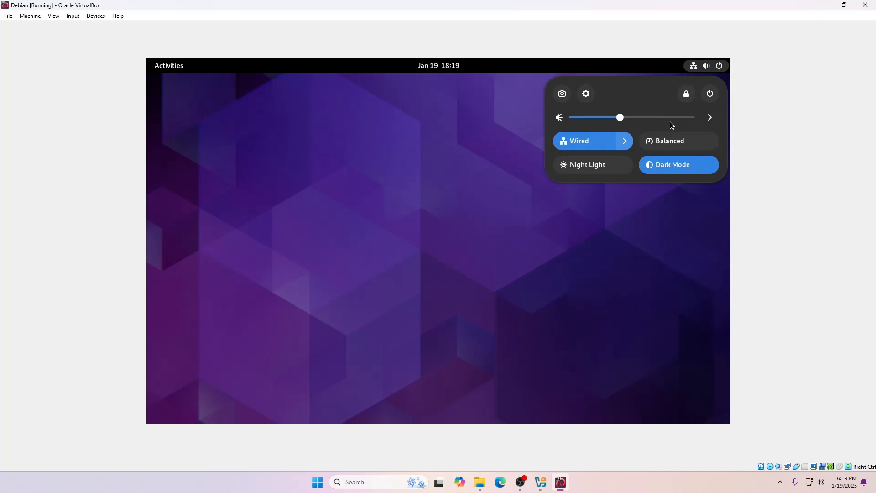
{"action": "left_click", "coordinate": [710, 95]}
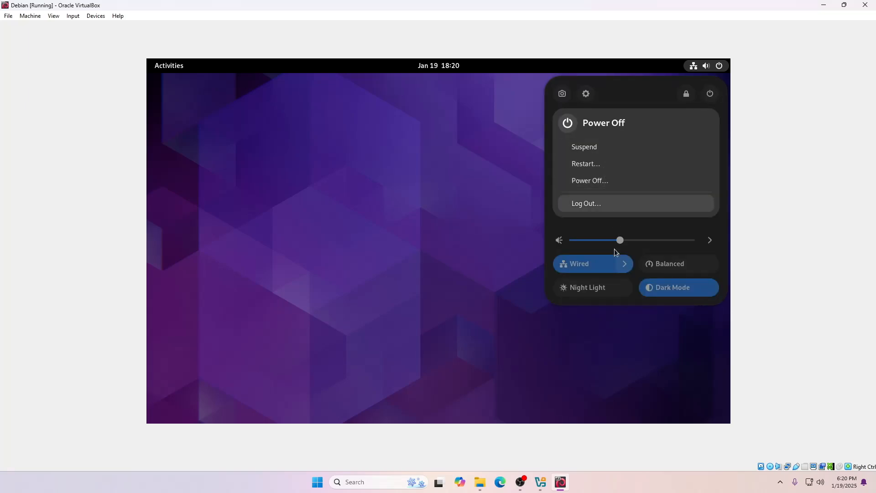
{"action": "left_click", "coordinate": [608, 302]}
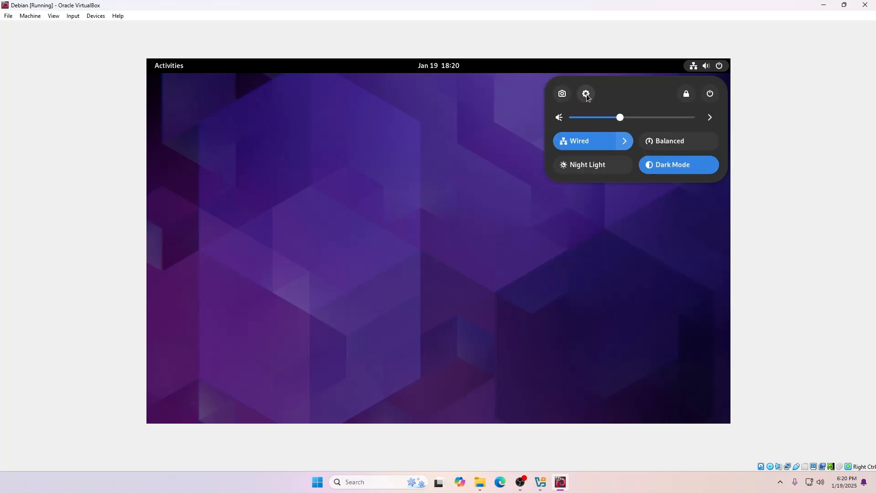
{"action": "left_click", "coordinate": [306, 143]}
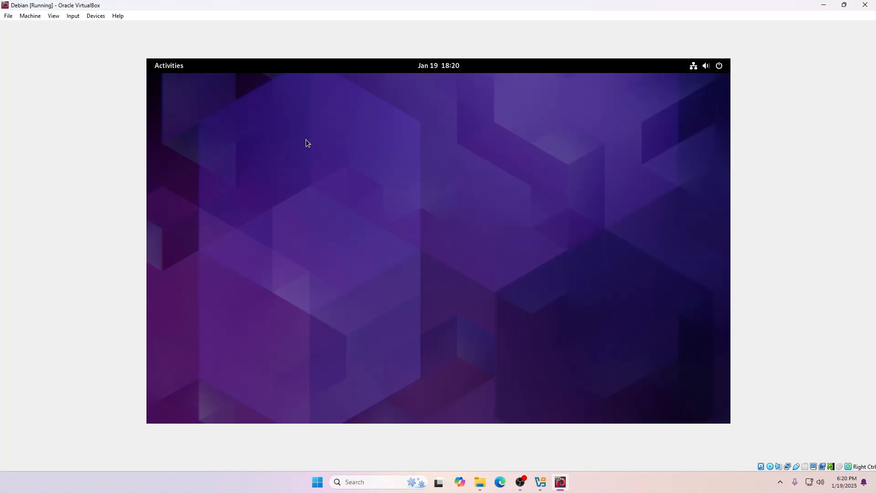
- Show the Activities overview and switch back and forth between the two workspaces, ending on the first one
{"action": "left_click", "coordinate": [170, 66]}
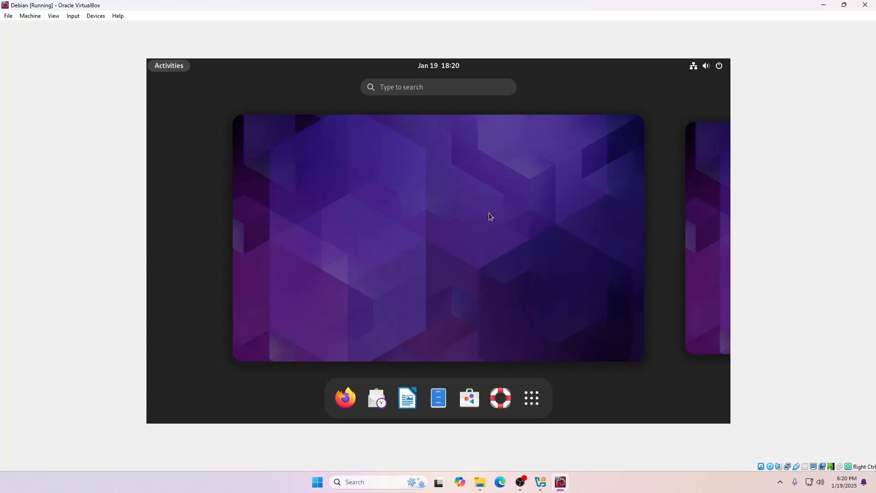
{"action": "left_click", "coordinate": [711, 202]}
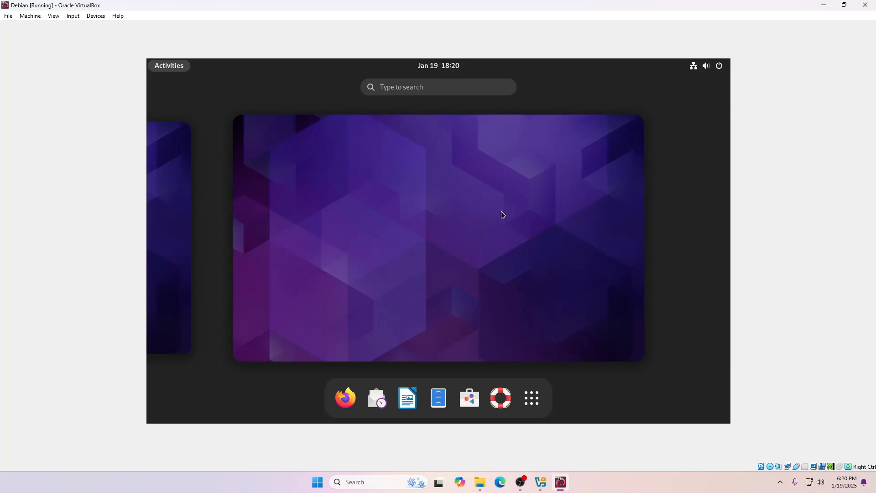
{"action": "left_click", "coordinate": [179, 219]}
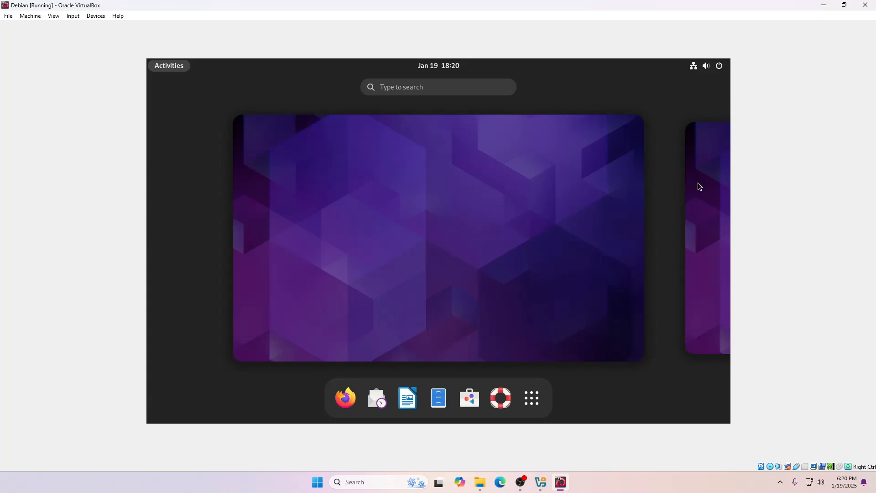
{"action": "left_click", "coordinate": [711, 184]}
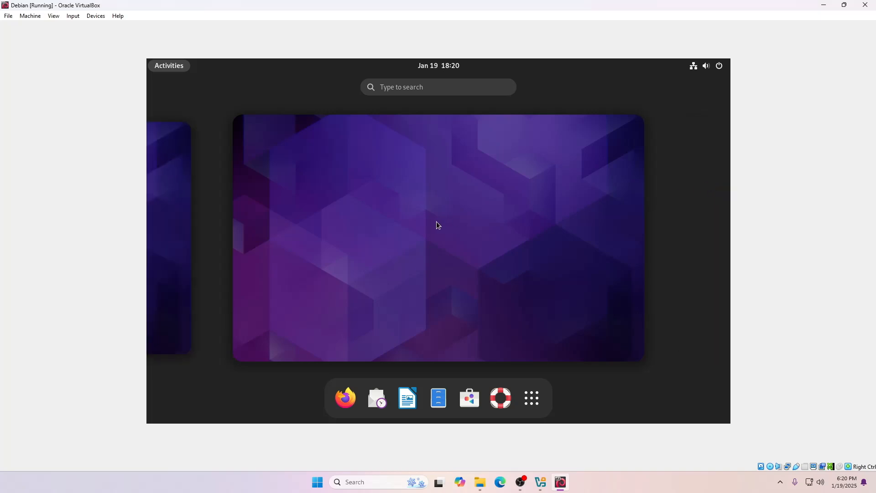
{"action": "left_click", "coordinate": [168, 211]}
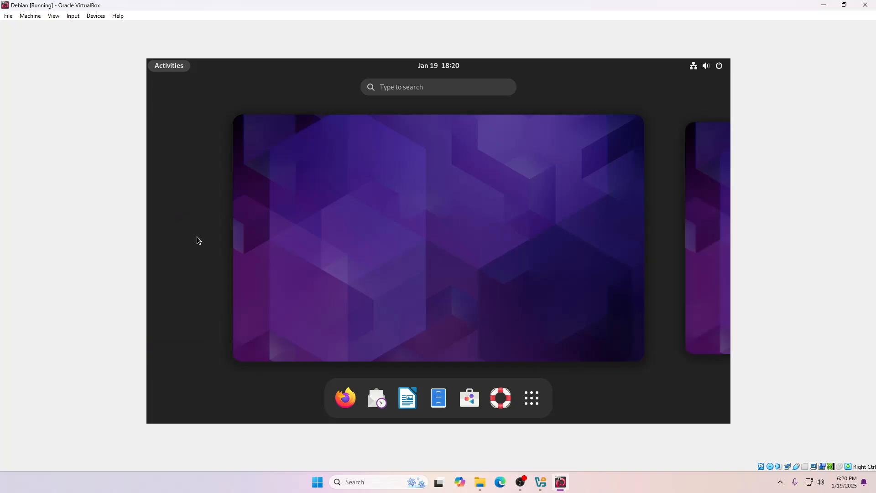
- Open Files to look through Documents, Downloads and Other Locations, check the recent servers and server address help, and close it
{"action": "left_click", "coordinate": [524, 404]}
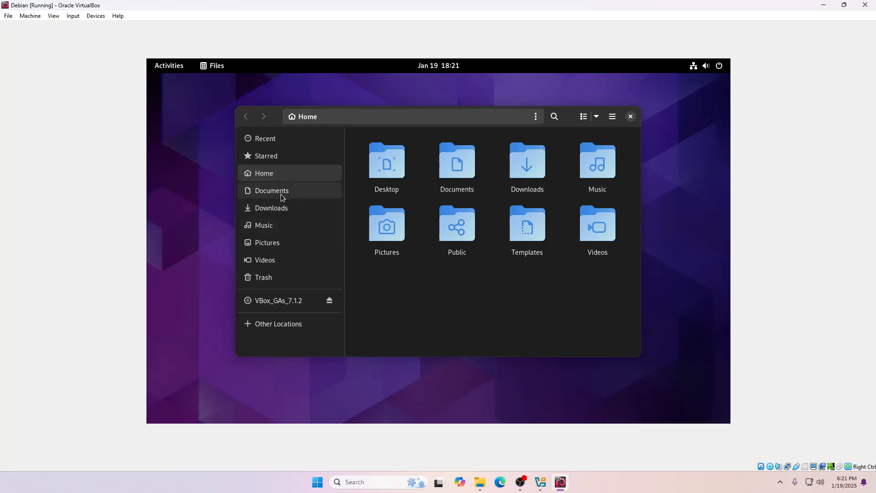
{"action": "left_click", "coordinate": [297, 194]}
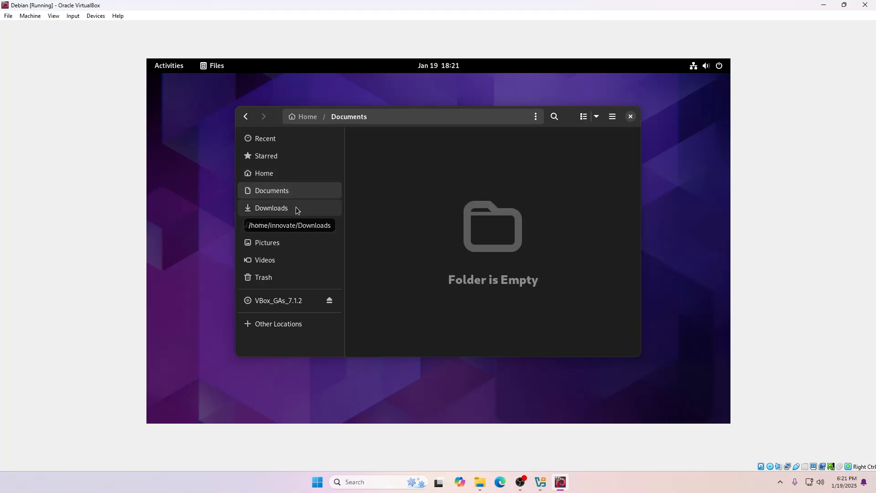
{"action": "left_click", "coordinate": [296, 208]}
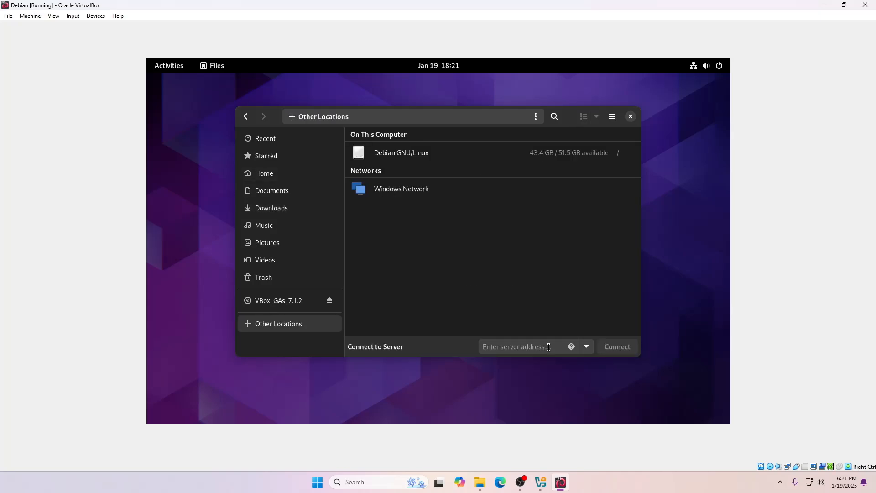
{"action": "left_click", "coordinate": [586, 347]}
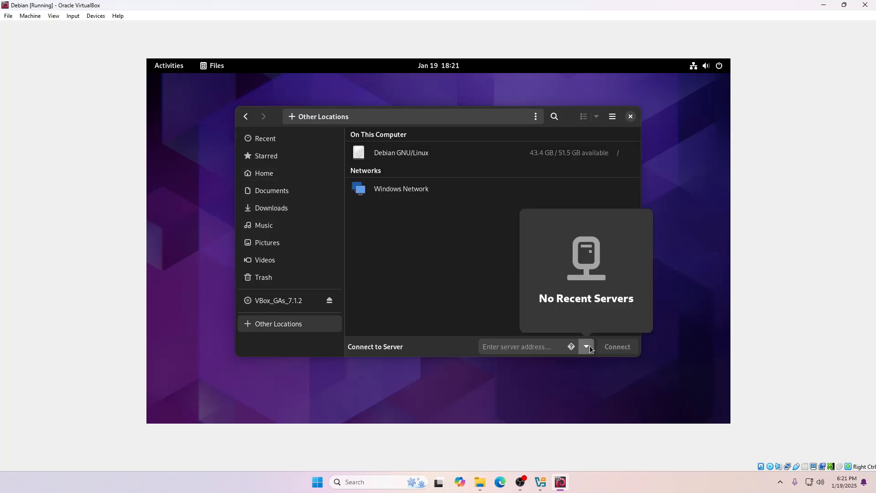
{"action": "left_click", "coordinate": [574, 348]}
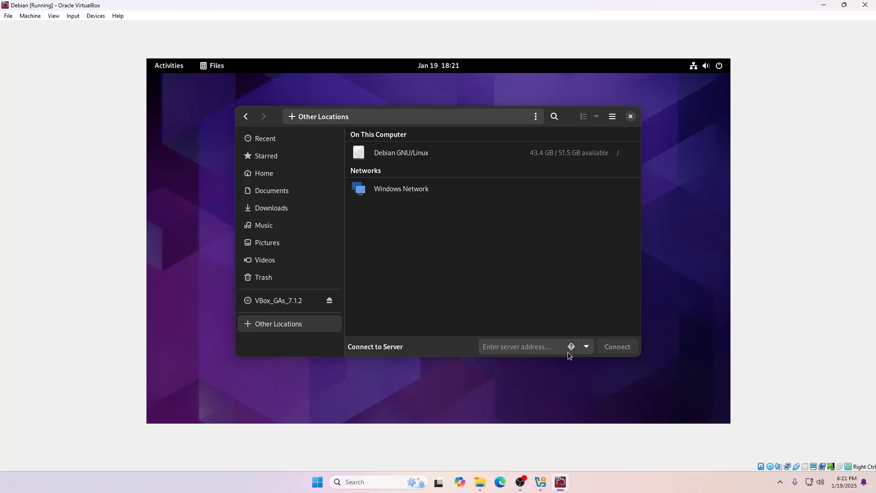
{"action": "left_click", "coordinate": [572, 347]}
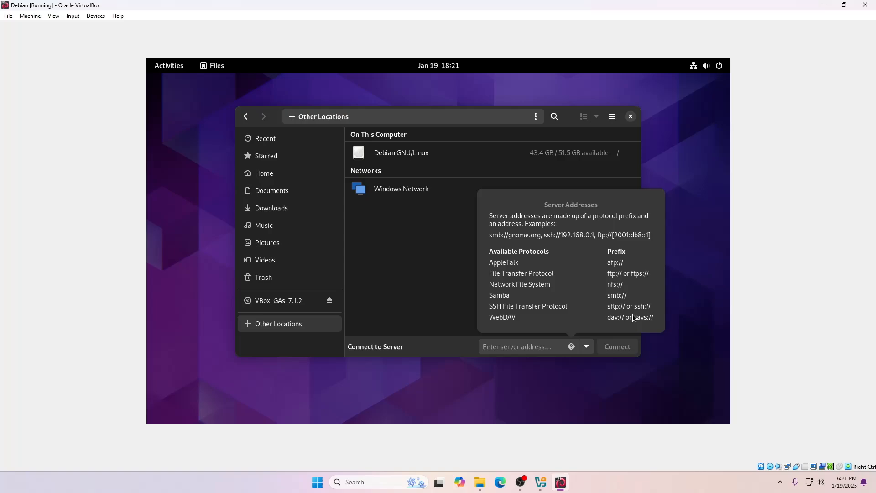
{"action": "left_click", "coordinate": [450, 289]}
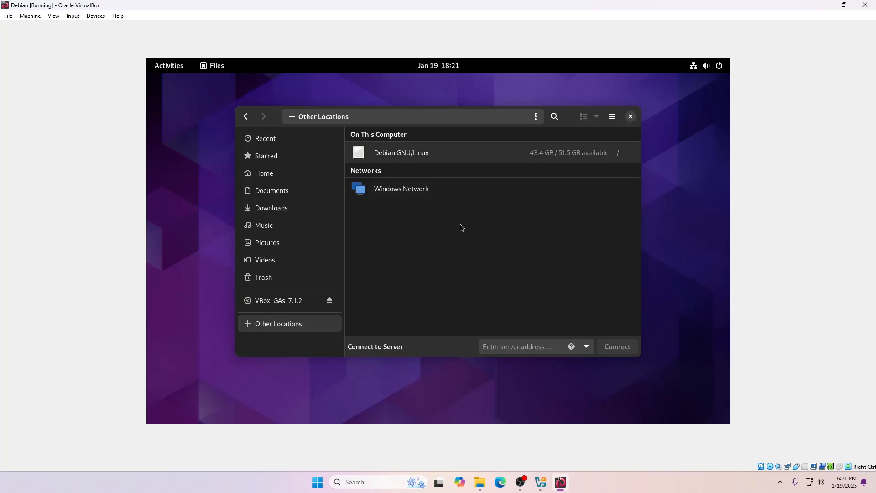
{"action": "left_click", "coordinate": [631, 116]}
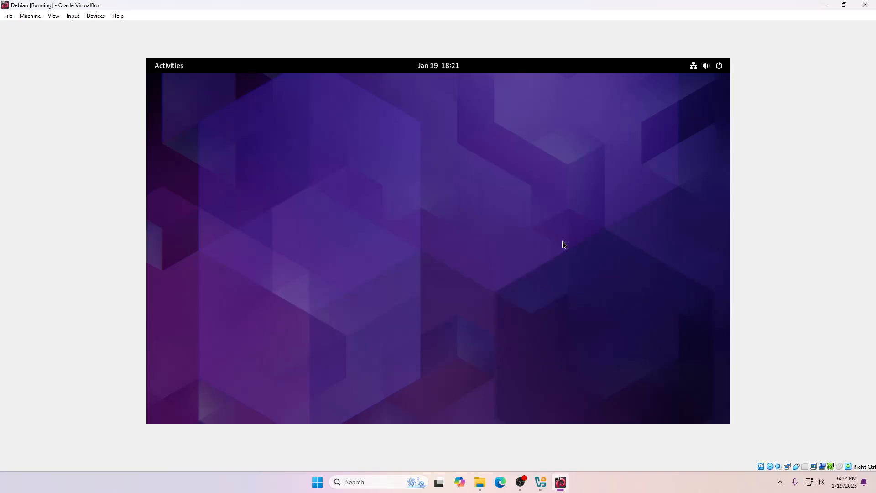
- Bring up the Activities overview again from the empty desktop
{"action": "left_click", "coordinate": [162, 67]}
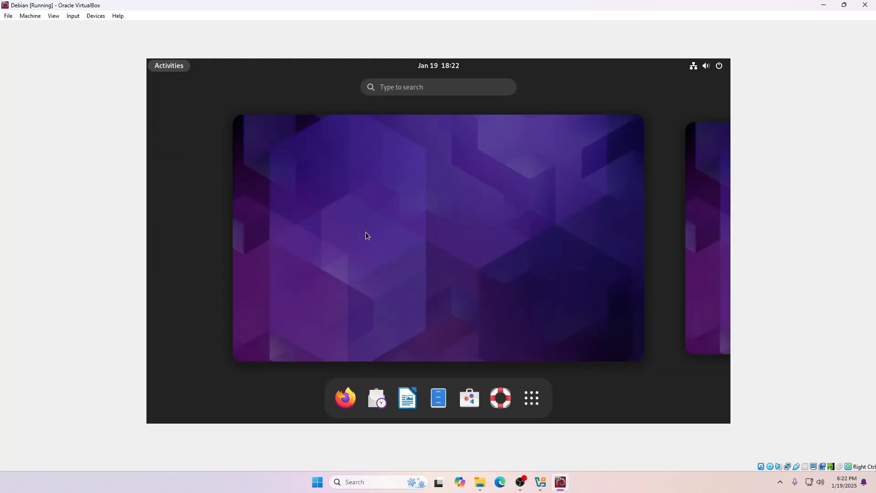